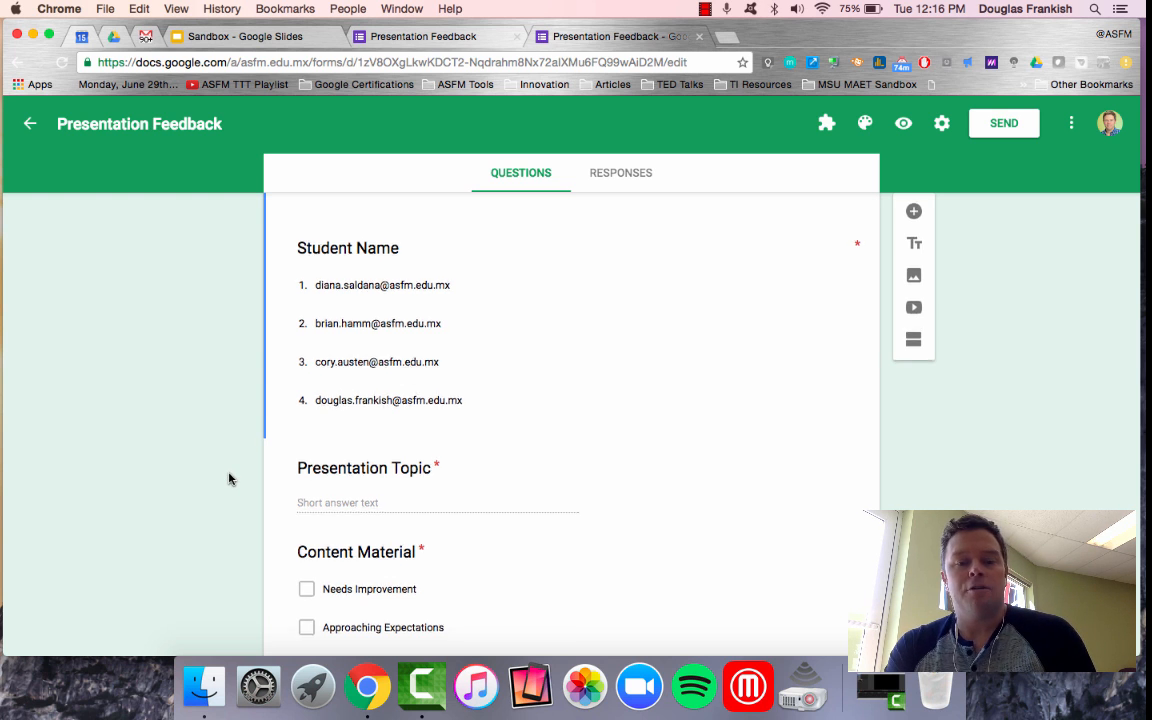
- In the form's preview, choose the fourth e-mail address as Student Name and enter "asdf" as the Presentation Topic
{"action": "scroll", "coordinate": [228, 479], "scroll_direction": "down", "scroll_amount": 3}
{"action": "scroll", "coordinate": [228, 479], "scroll_direction": "down", "scroll_amount": 2}
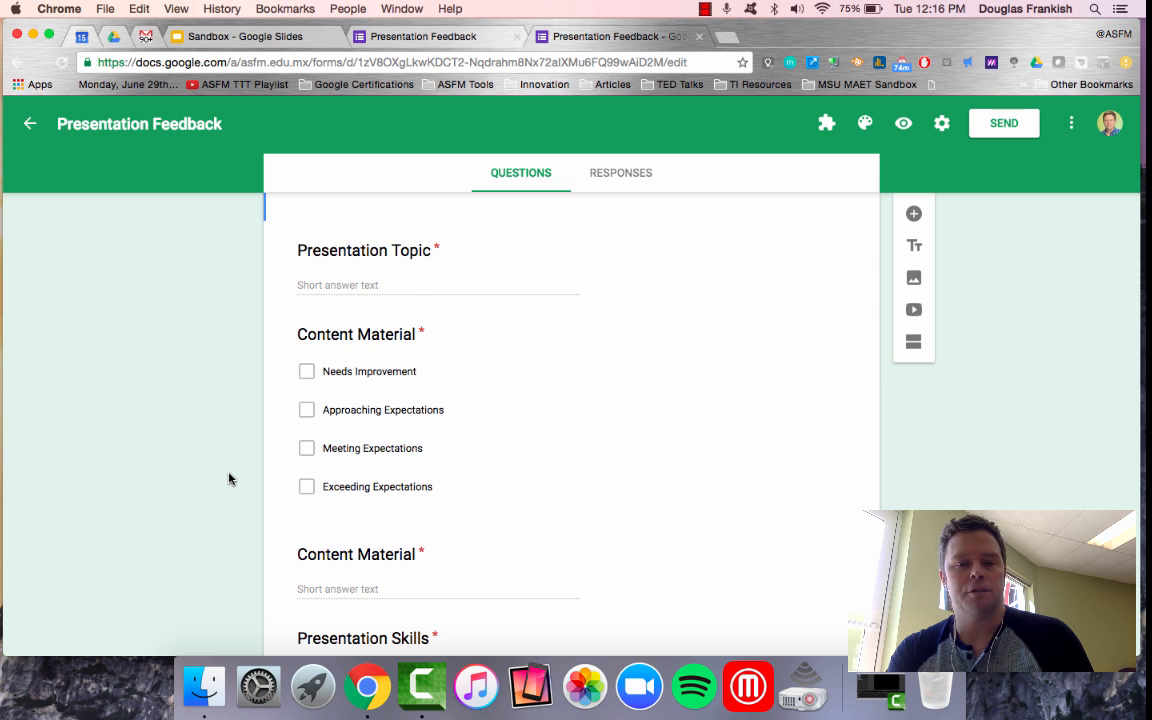
{"action": "scroll", "coordinate": [229, 479], "scroll_direction": "up", "scroll_amount": 4}
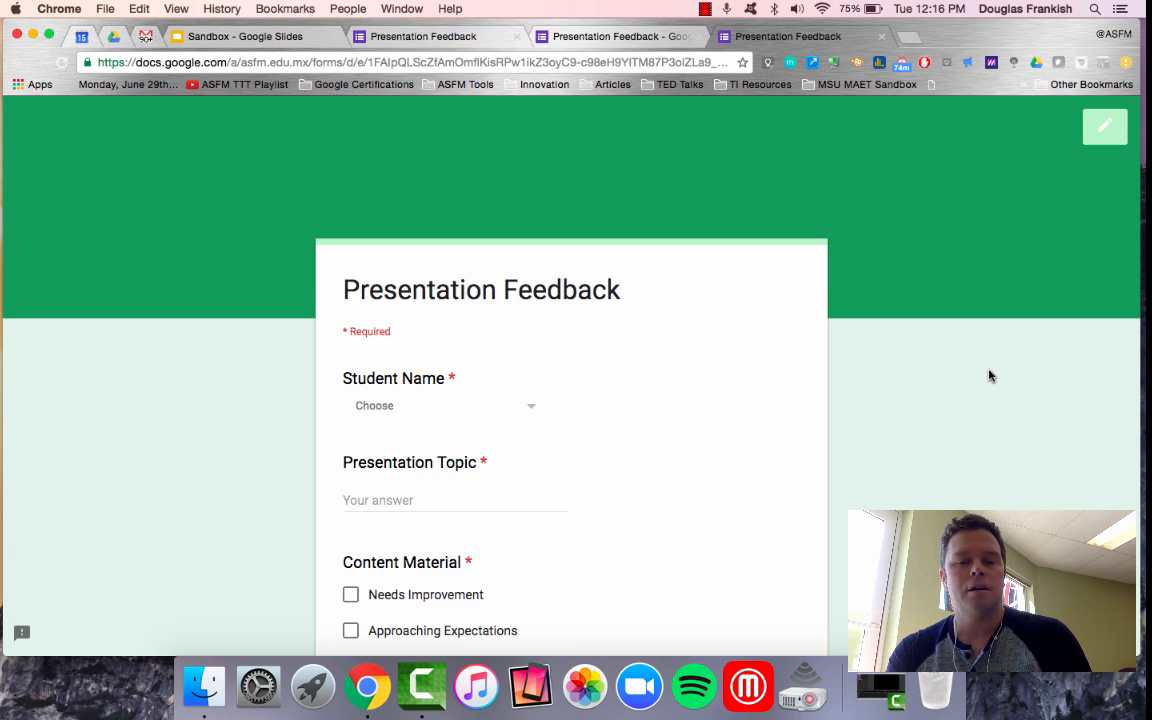
{"action": "scroll", "coordinate": [989, 376], "scroll_direction": "down", "scroll_amount": 1}
{"action": "scroll", "coordinate": [989, 376], "scroll_direction": "down", "scroll_amount": 2}
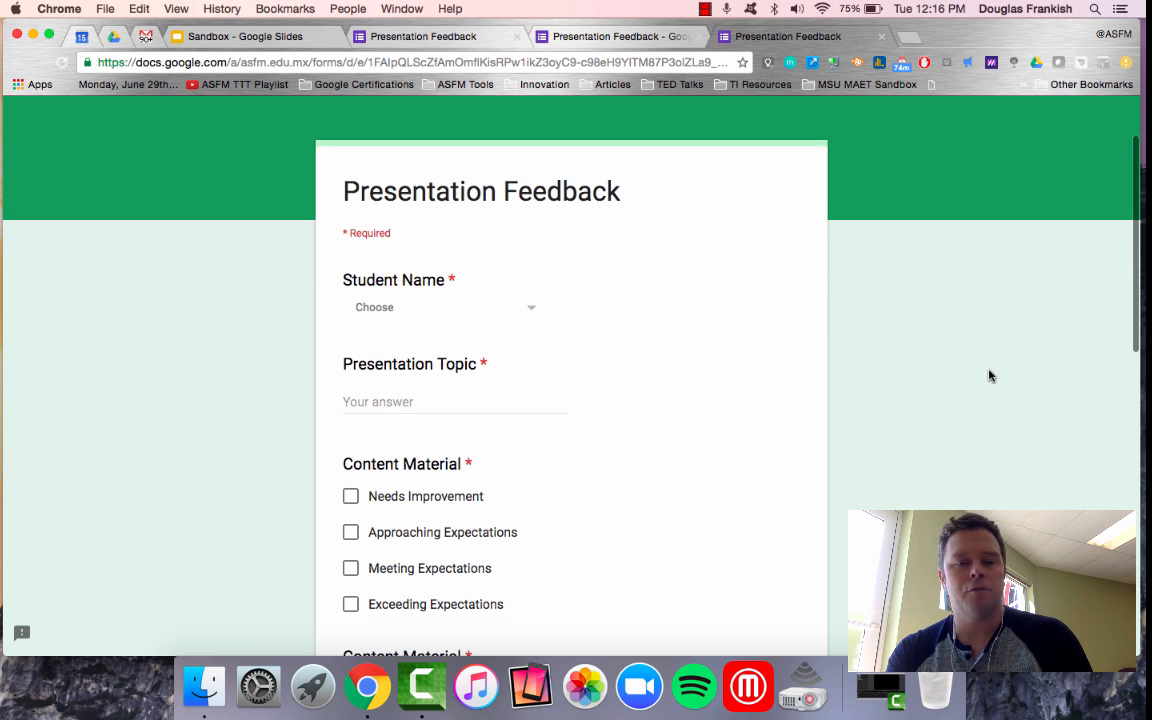
{"action": "left_click", "coordinate": [530, 310]}
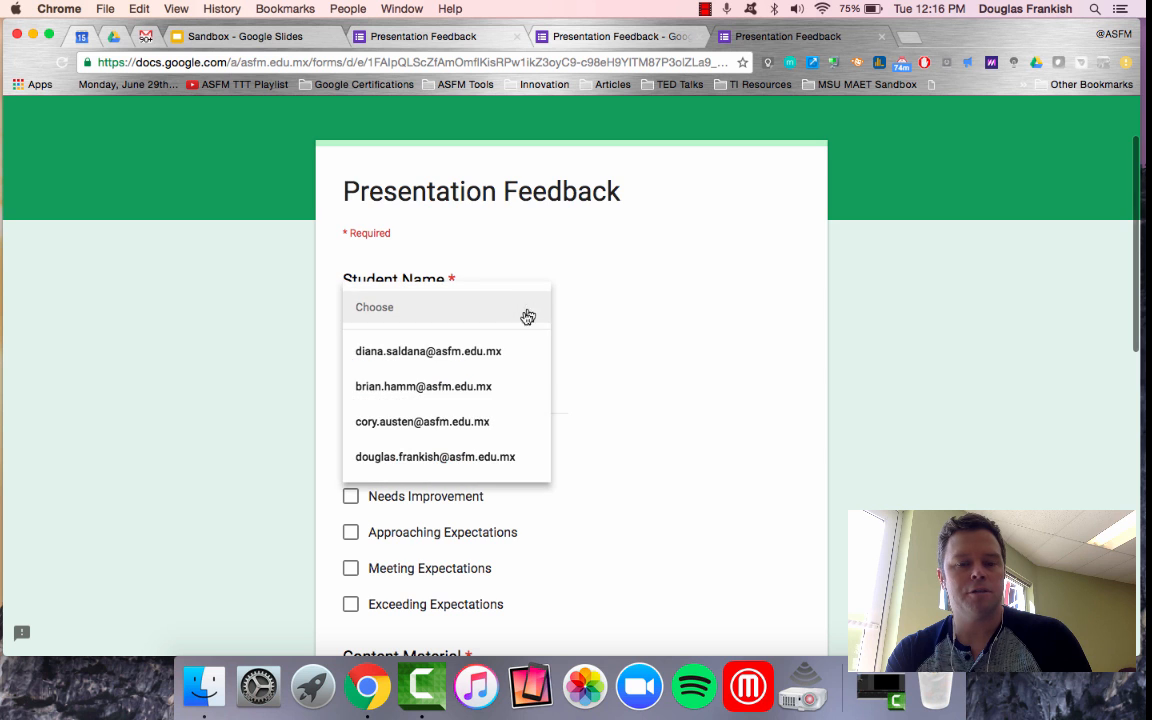
{"action": "left_click", "coordinate": [426, 460]}
{"action": "left_click", "coordinate": [372, 401]}
{"action": "type", "text": "asd"}
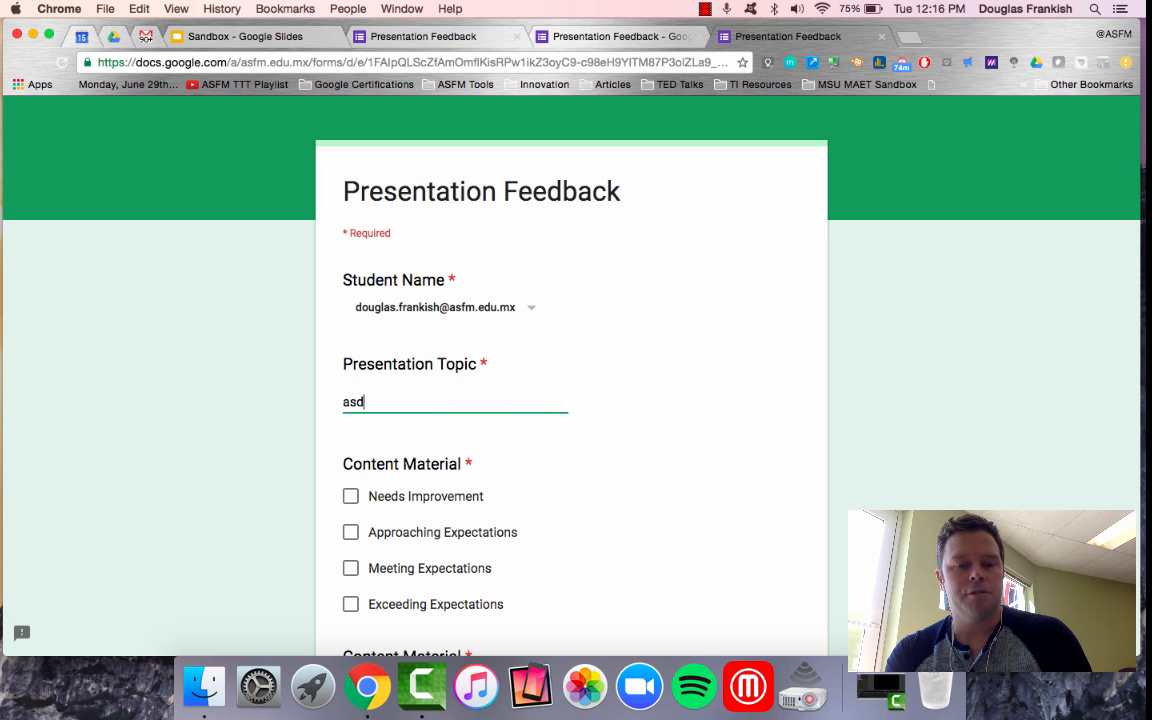
{"action": "type", "text": "f"}
- Rate Content Material as Meeting Expectations and enter "asdf" as the Content Material text answer
{"action": "scroll", "coordinate": [351, 480], "scroll_direction": "down", "scroll_amount": 3}
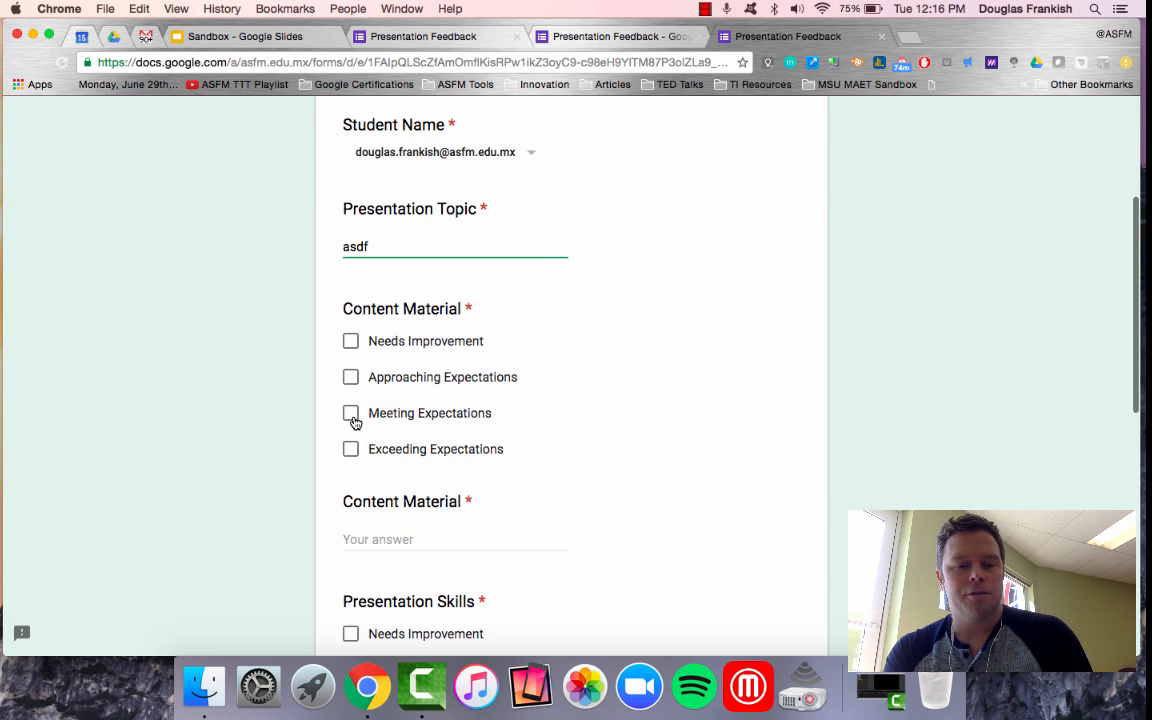
{"action": "left_click", "coordinate": [351, 413]}
{"action": "left_click", "coordinate": [404, 543]}
{"action": "type", "text": "asdf"}
- Rate Presentation Skills as Exceeding Expectations and enter "asdf" in Presentation Skills Comments
{"action": "scroll", "coordinate": [352, 487], "scroll_direction": "down", "scroll_amount": 5}
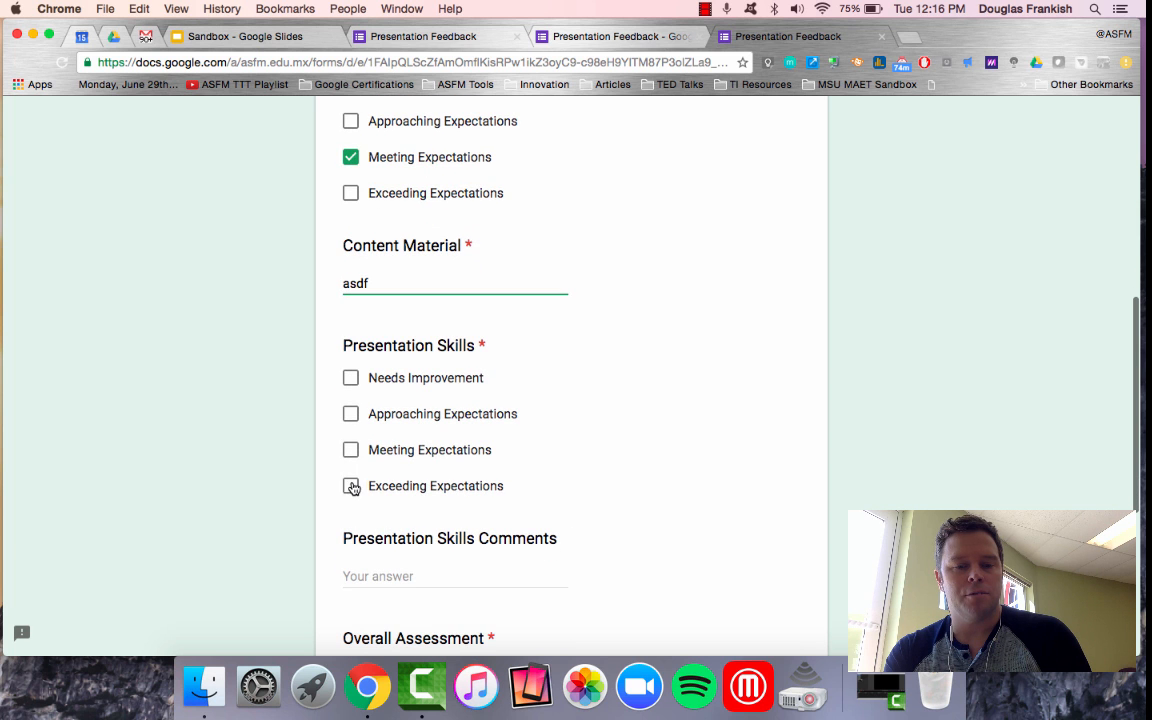
{"action": "left_click", "coordinate": [351, 486]}
{"action": "scroll", "coordinate": [348, 475], "scroll_direction": "down", "scroll_amount": 3}
{"action": "left_click", "coordinate": [371, 447]}
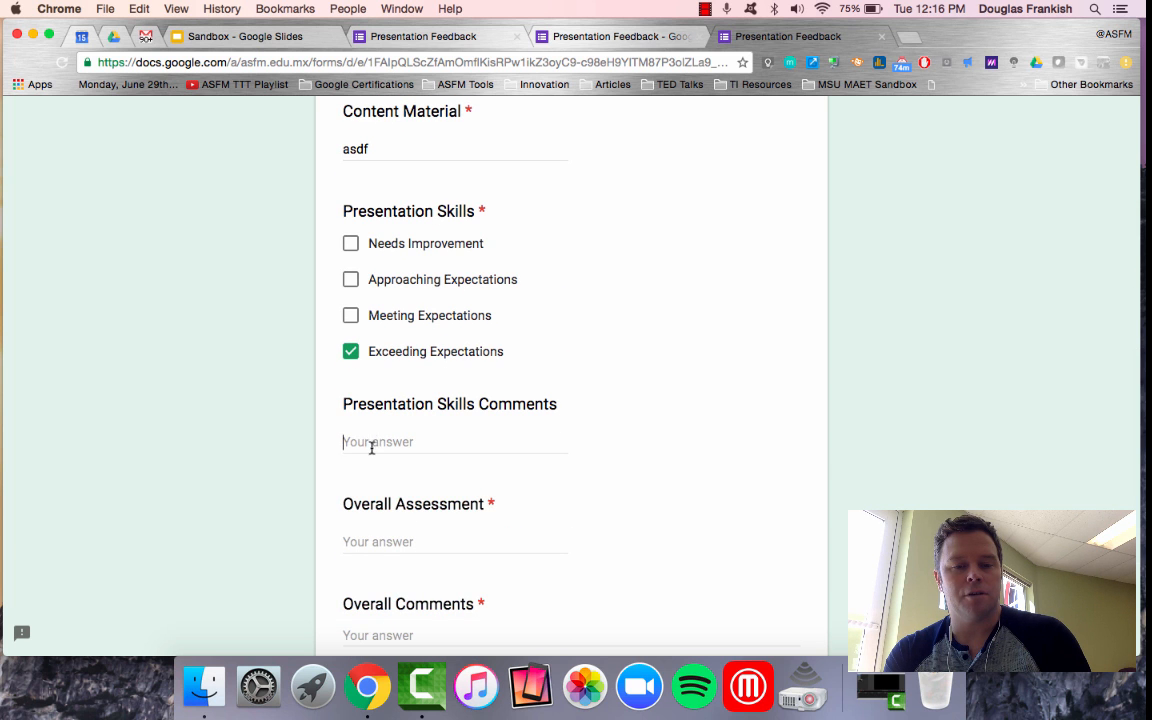
{"action": "type", "text": "asdf"}
- Enter "asdf" for Overall Assessment and "adsf" for Overall Comments, and submit the response
{"action": "left_click", "coordinate": [368, 544]}
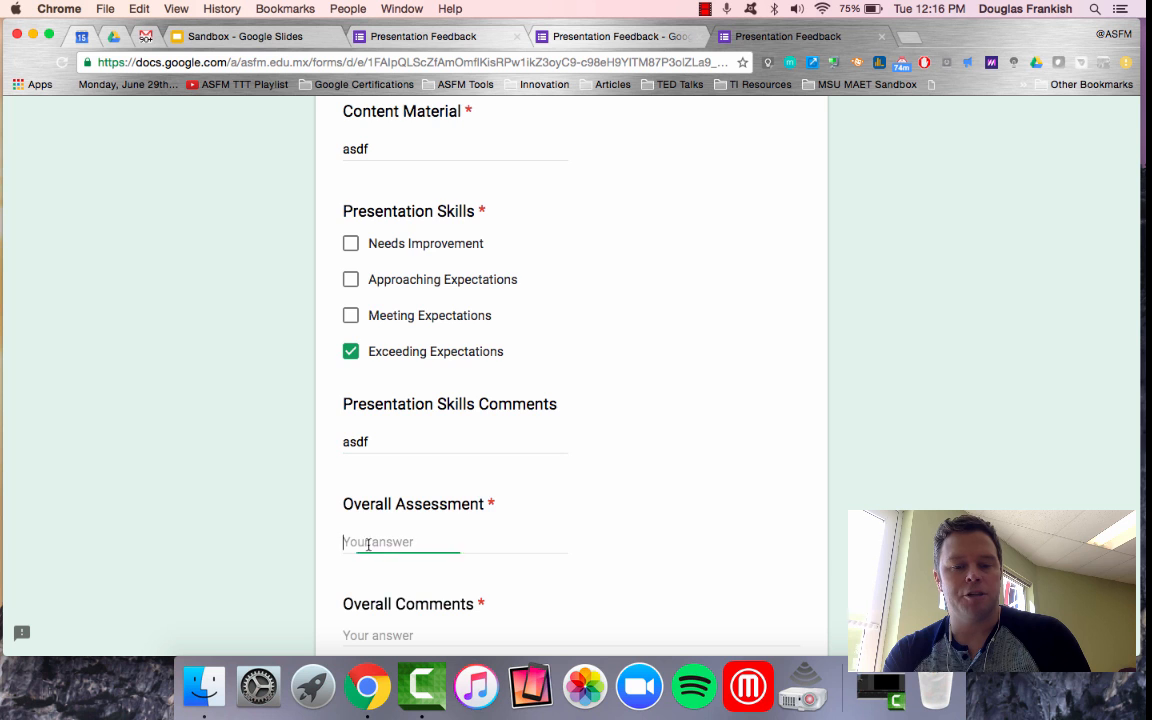
{"action": "type", "text": "asdf"}
{"action": "scroll", "coordinate": [368, 543], "scroll_direction": "down", "scroll_amount": 4}
{"action": "left_click", "coordinate": [370, 457]}
{"action": "type", "text": "adsf"}
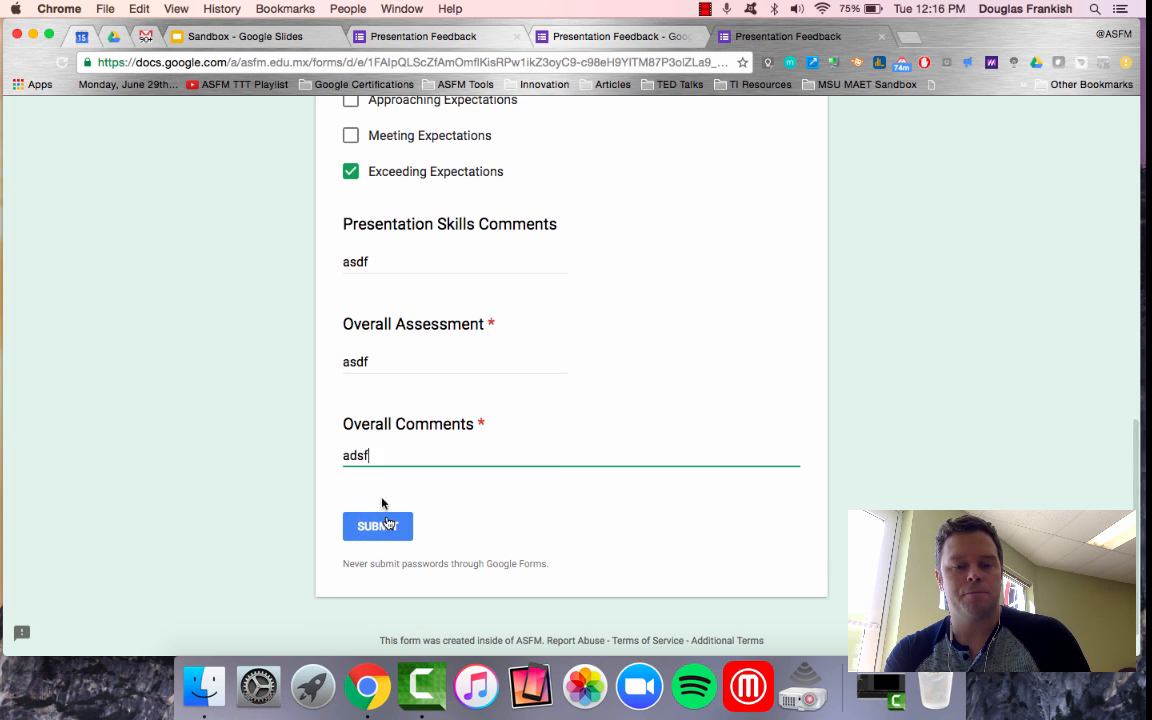
{"action": "left_click", "coordinate": [386, 527]}
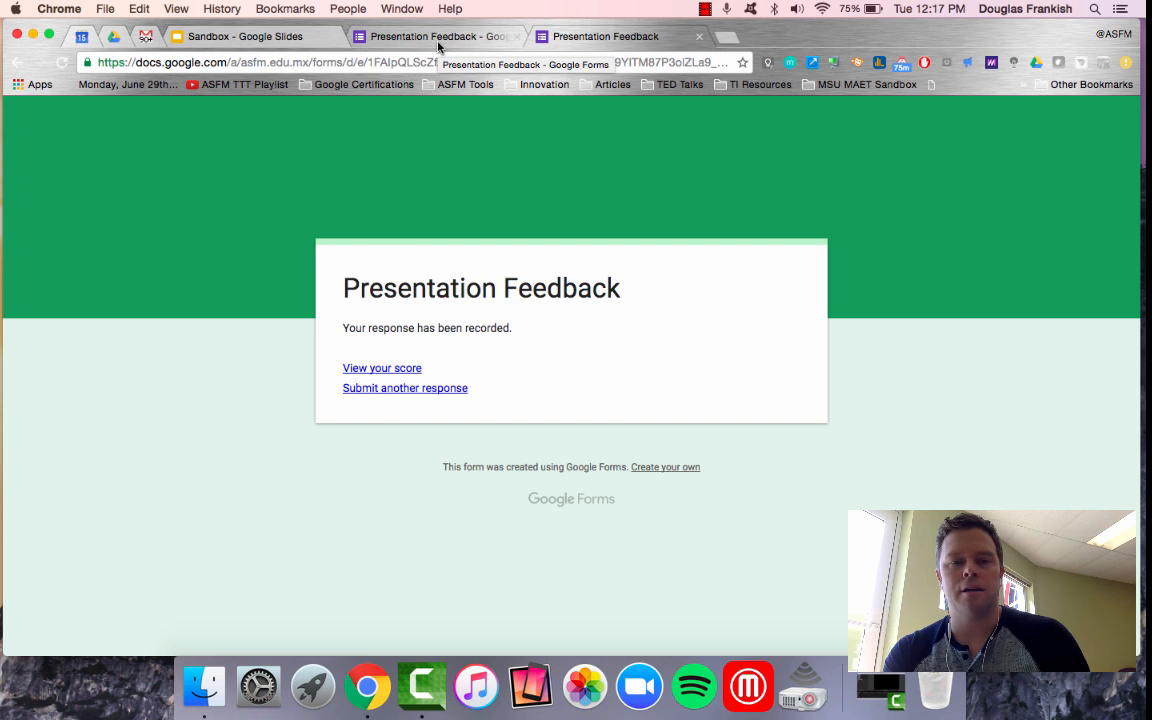
- From the form editor's responses, create a new linked spreadsheet with the default name and view its response columns
{"action": "left_click", "coordinate": [438, 40]}
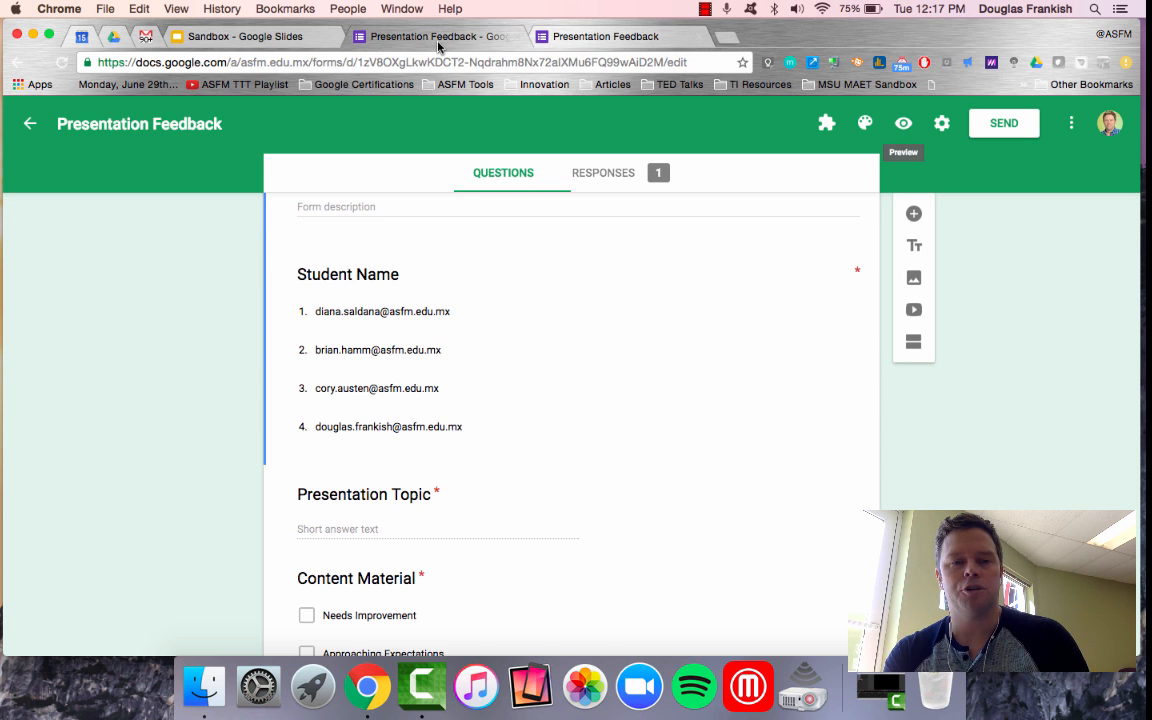
{"action": "left_click", "coordinate": [606, 190]}
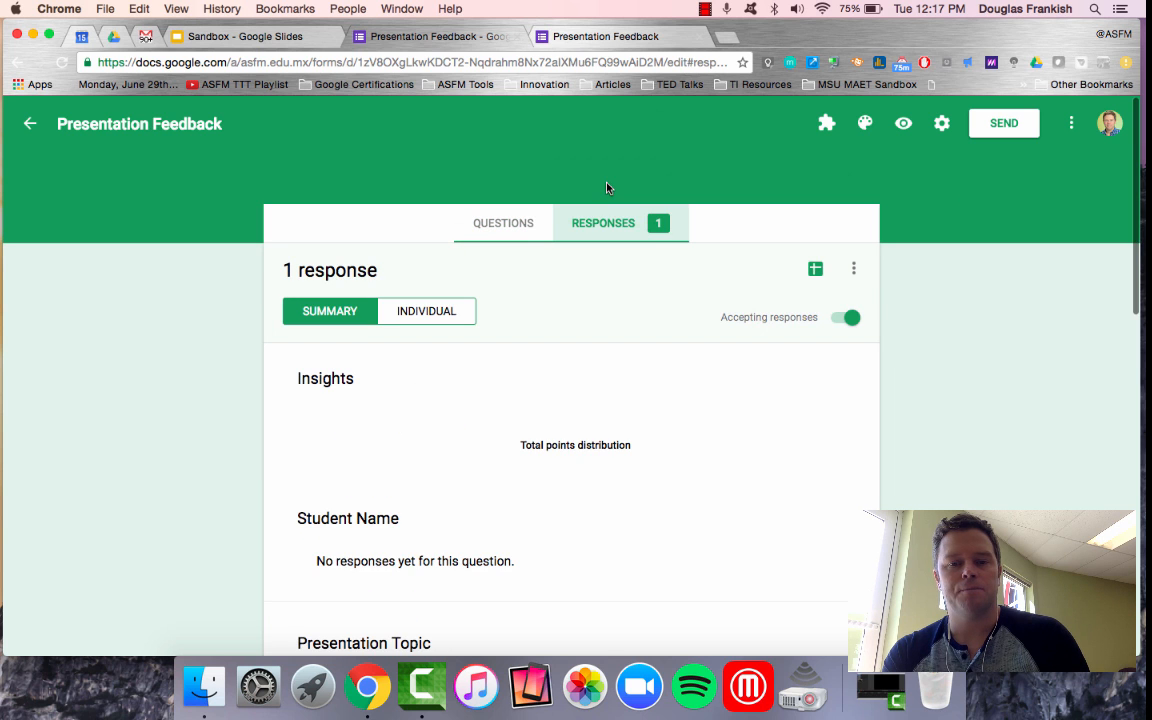
{"action": "left_click", "coordinate": [816, 272]}
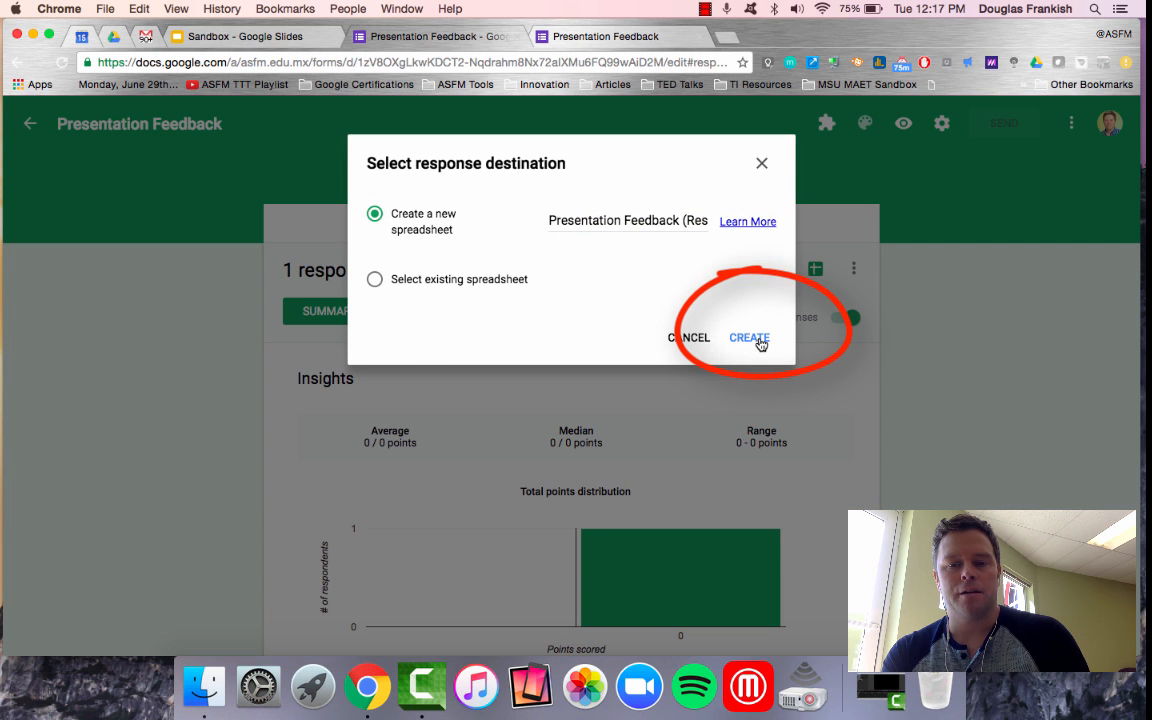
{"action": "left_click", "coordinate": [749, 338]}
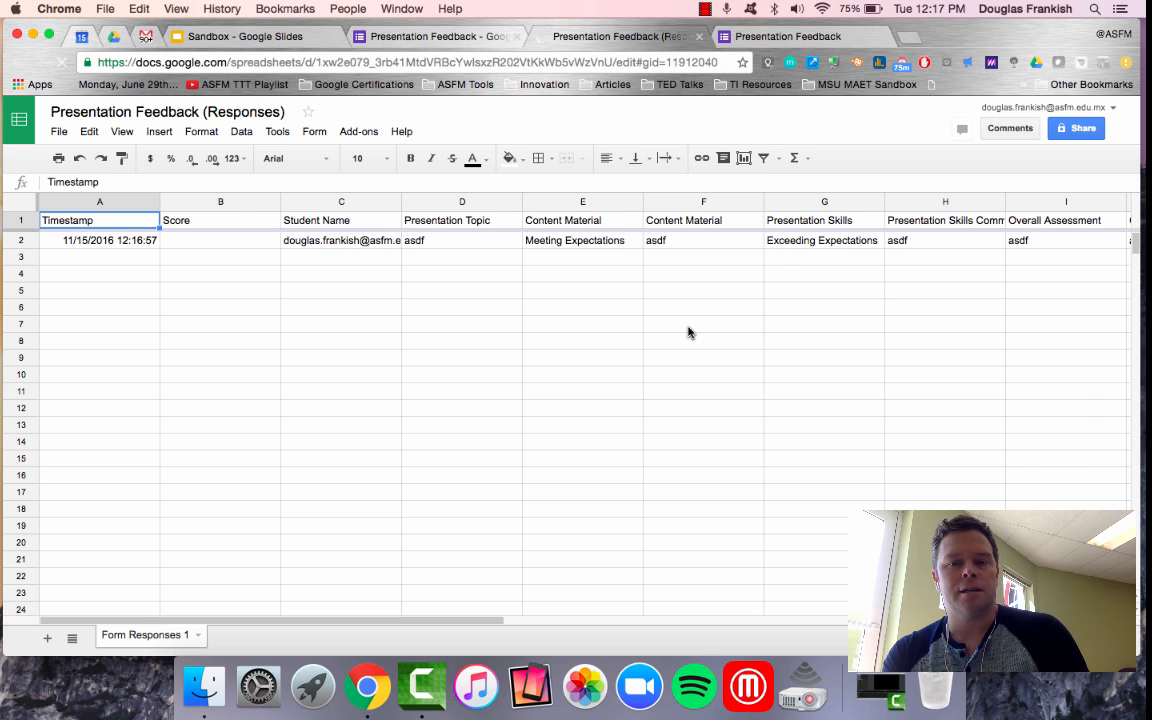
{"action": "scroll", "coordinate": [688, 332], "scroll_direction": "right", "scroll_amount": 2}
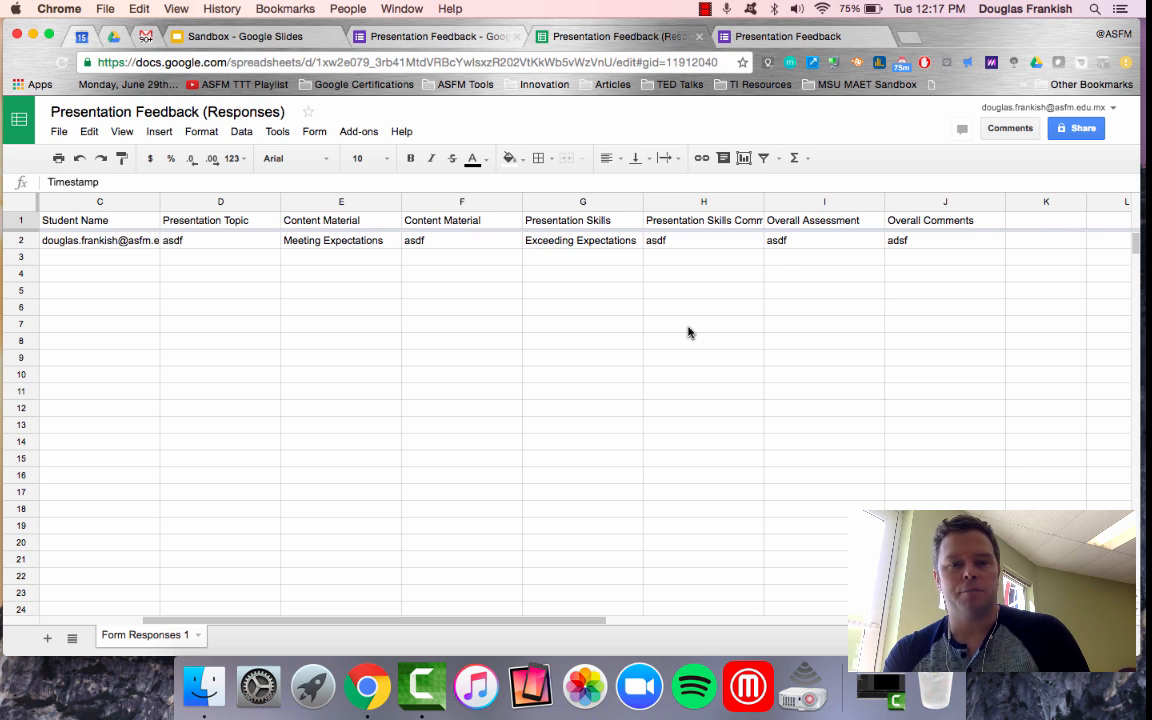
- Search the spreadsheet add-on gallery for "formmule" and close the gallery
{"action": "left_click", "coordinate": [359, 132]}
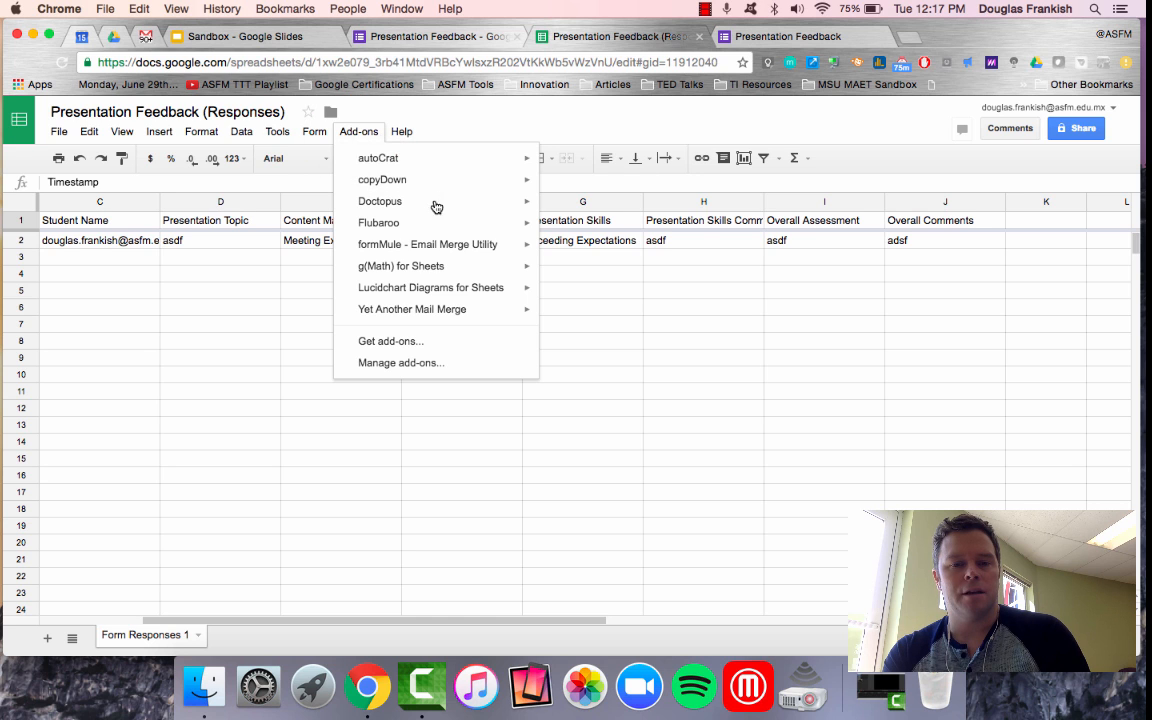
{"action": "left_click", "coordinate": [470, 344]}
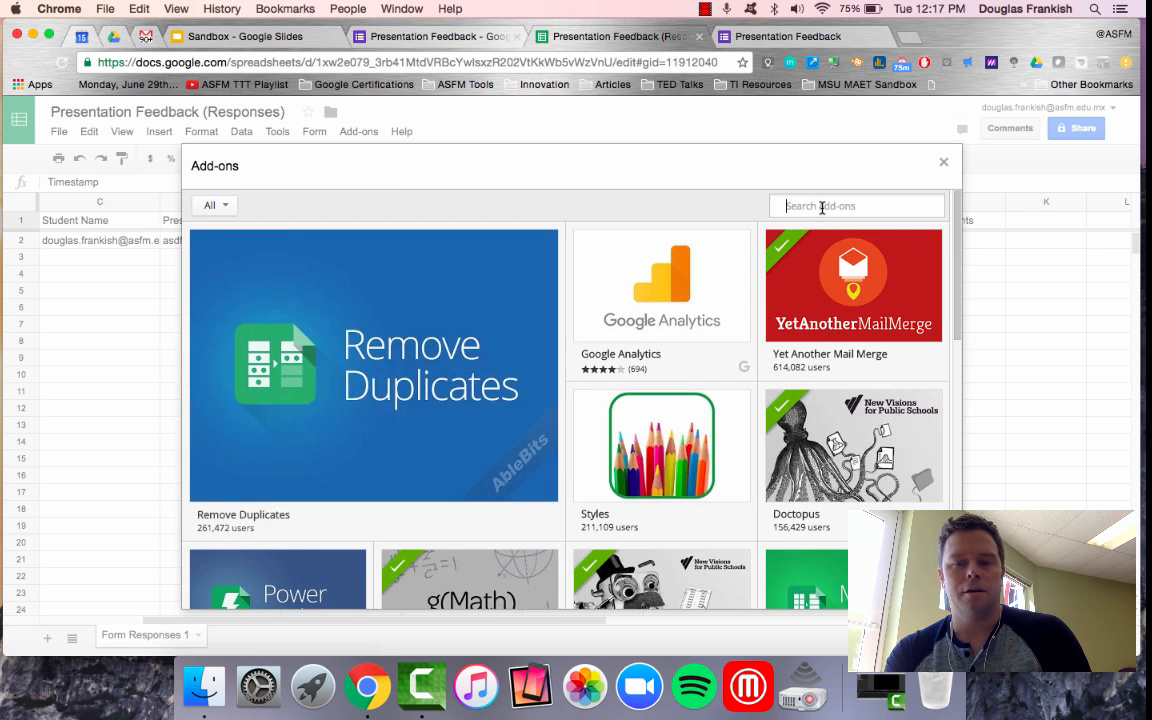
{"action": "left_click", "coordinate": [850, 206]}
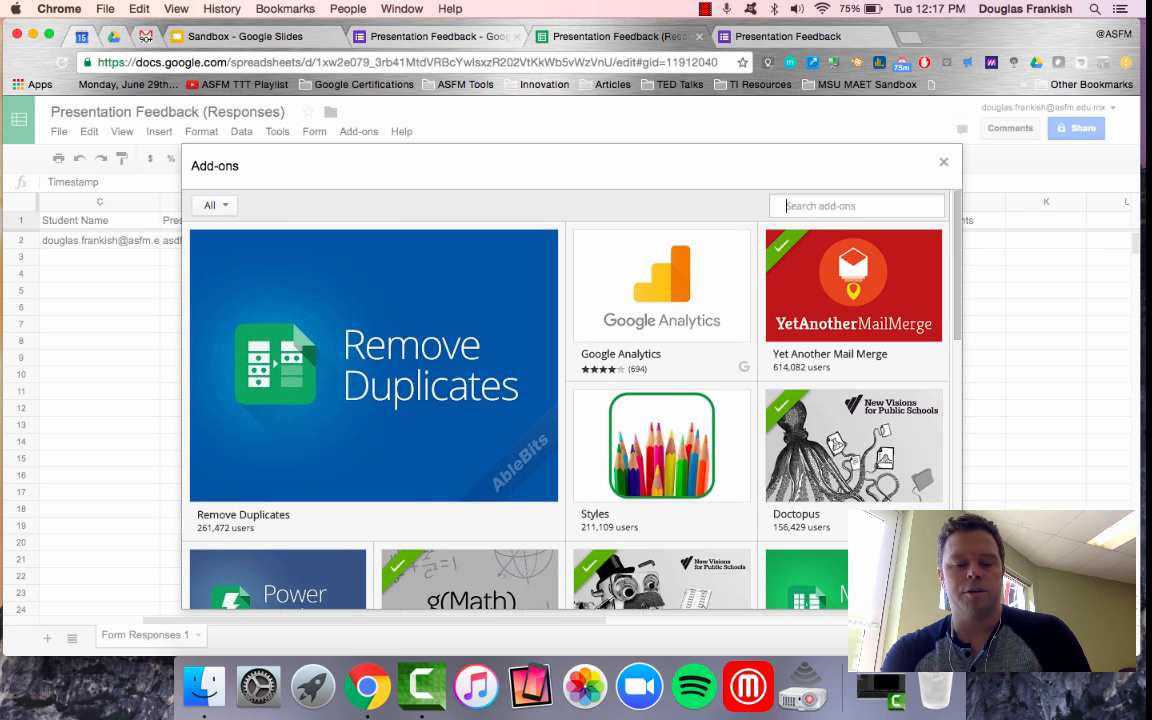
{"action": "type", "text": "formmule"}
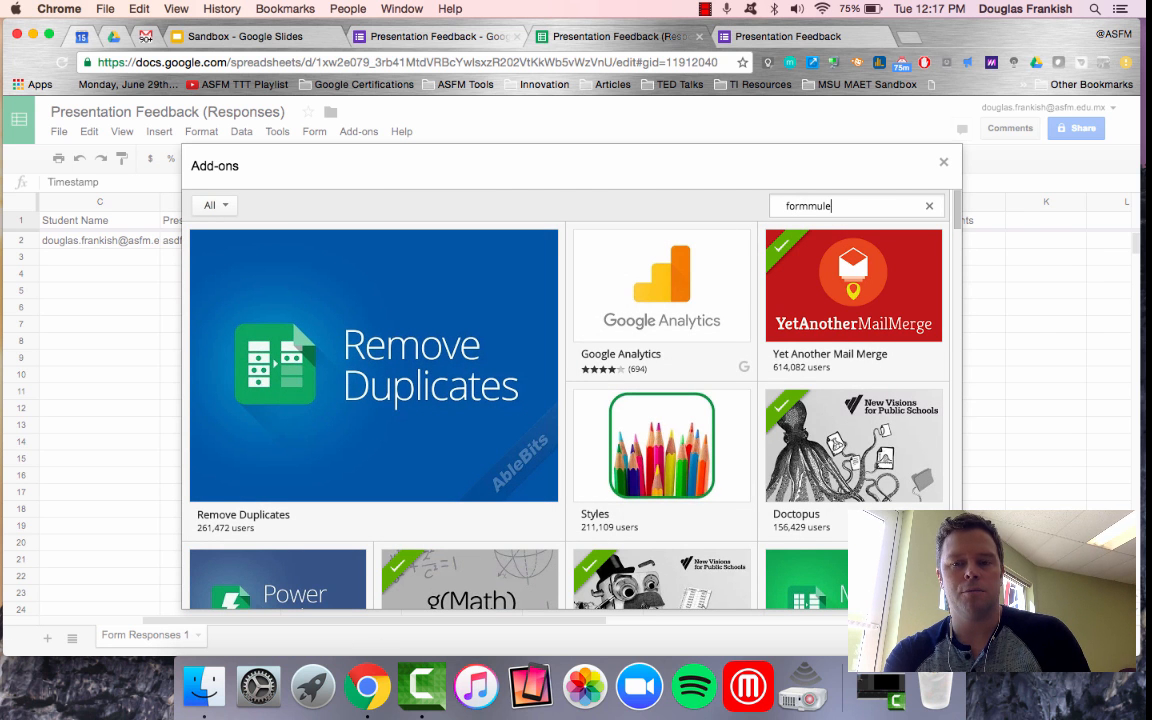
{"action": "key", "text": "Return"}
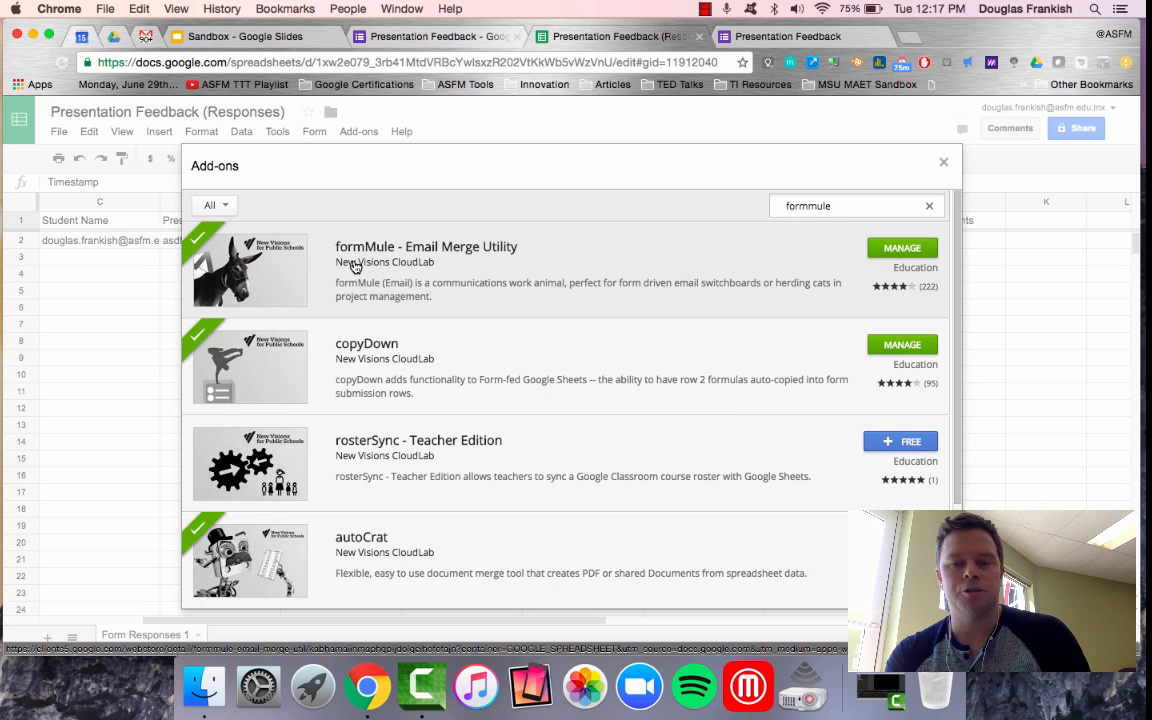
{"action": "left_click", "coordinate": [945, 165]}
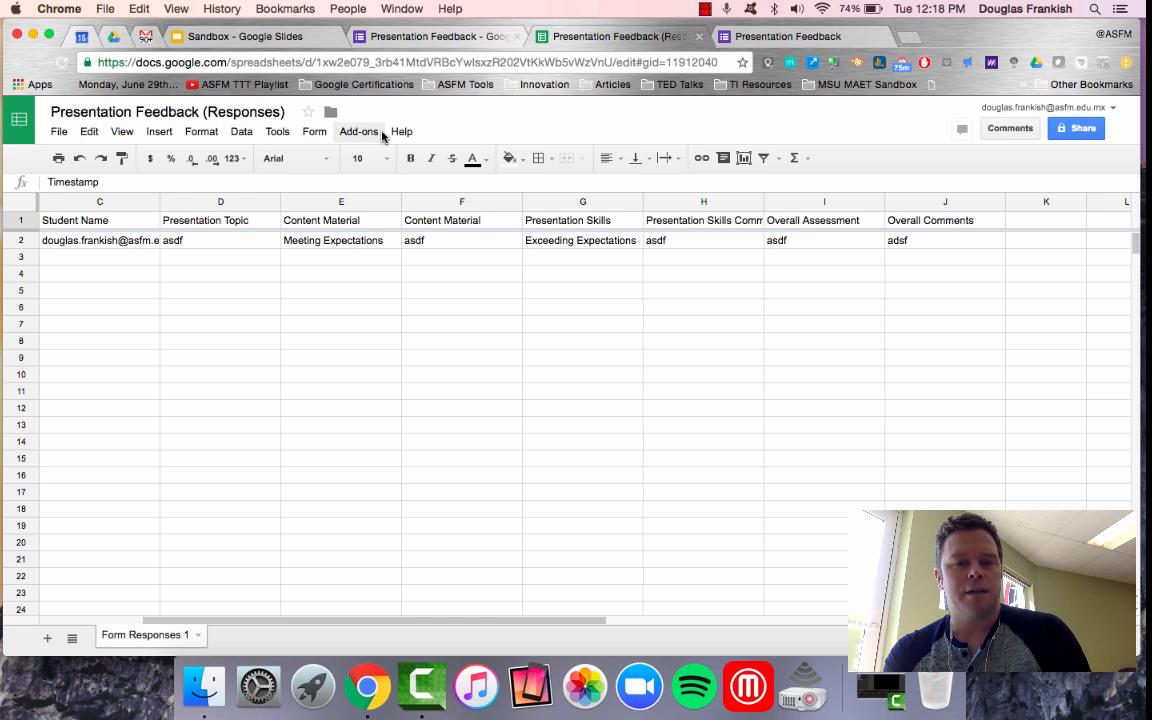
- Launch the formMule add-on, choose Form Responses 1 as the source sheet and turn on Send on form submit
{"action": "left_click", "coordinate": [360, 132]}
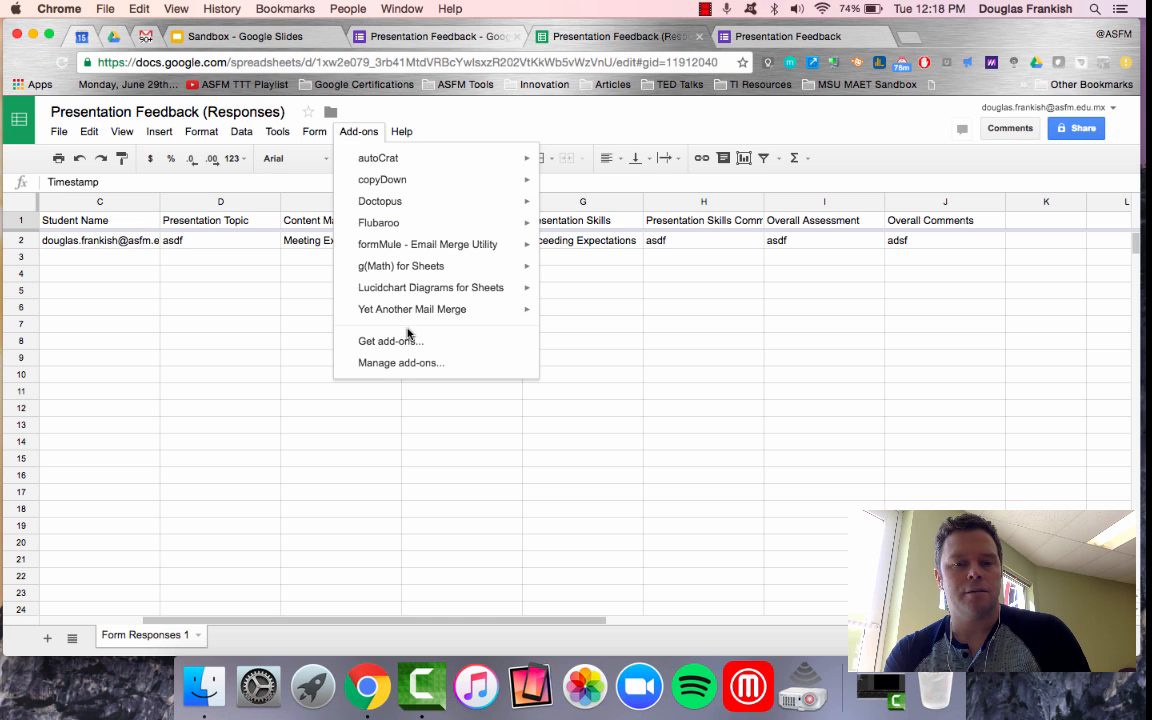
{"action": "mouse_move", "coordinate": [399, 256]}
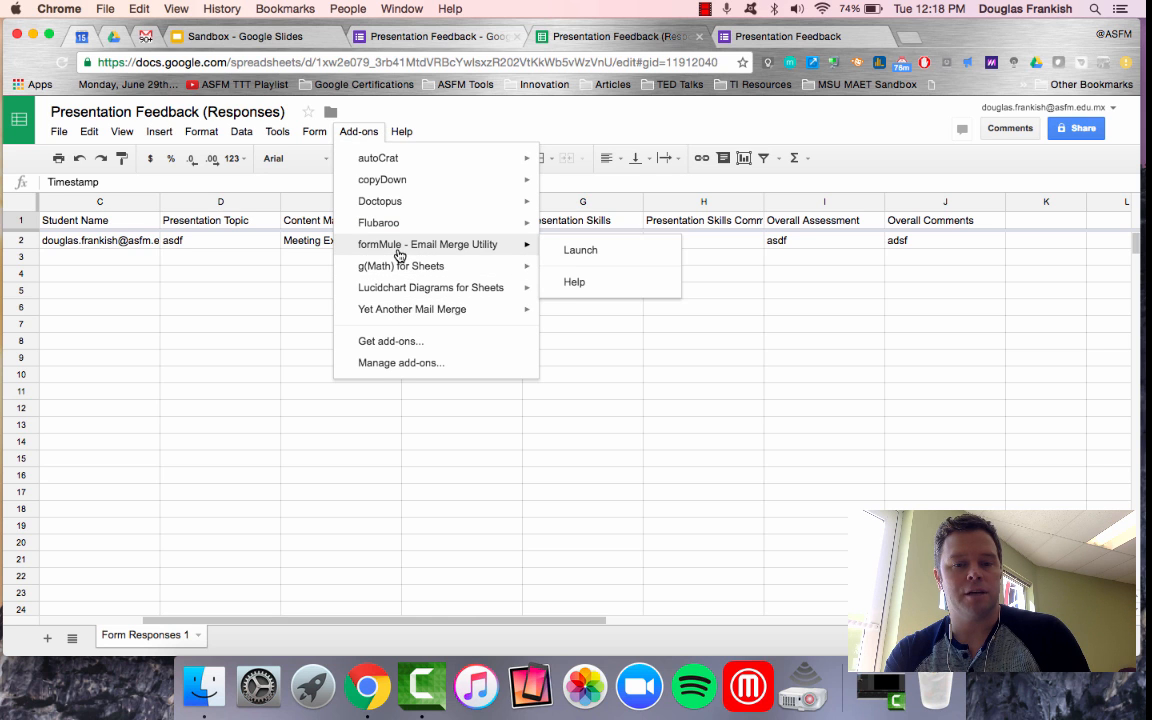
{"action": "left_click", "coordinate": [641, 264]}
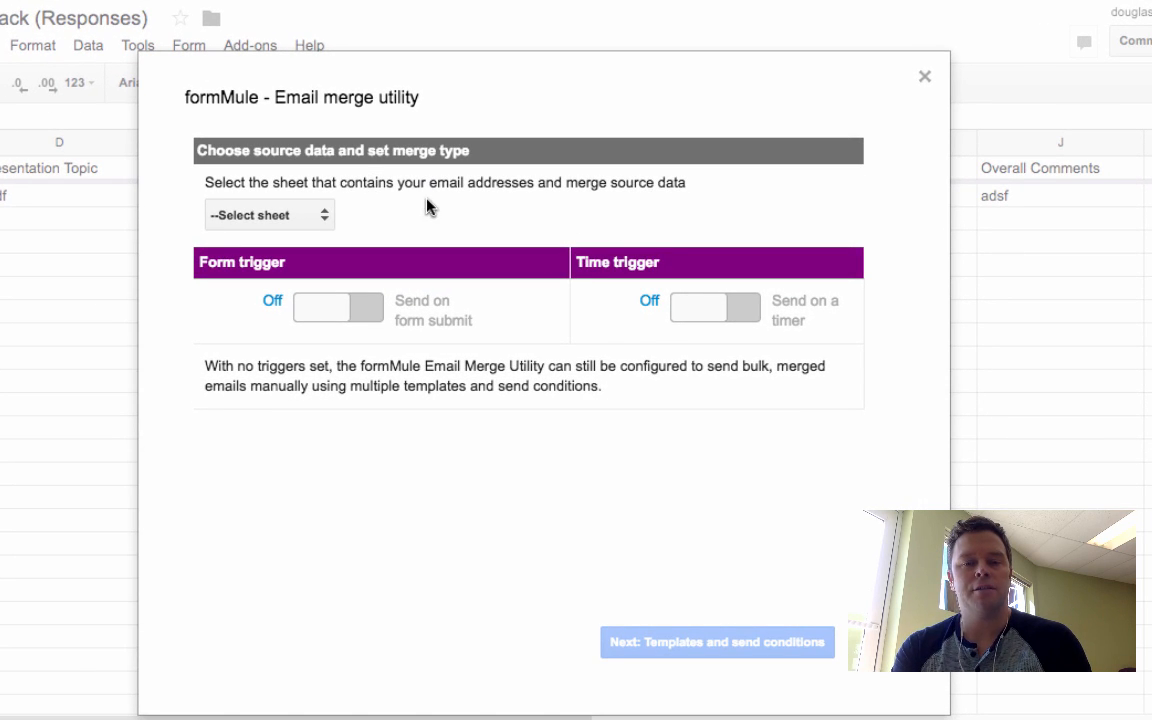
{"action": "left_click", "coordinate": [326, 221]}
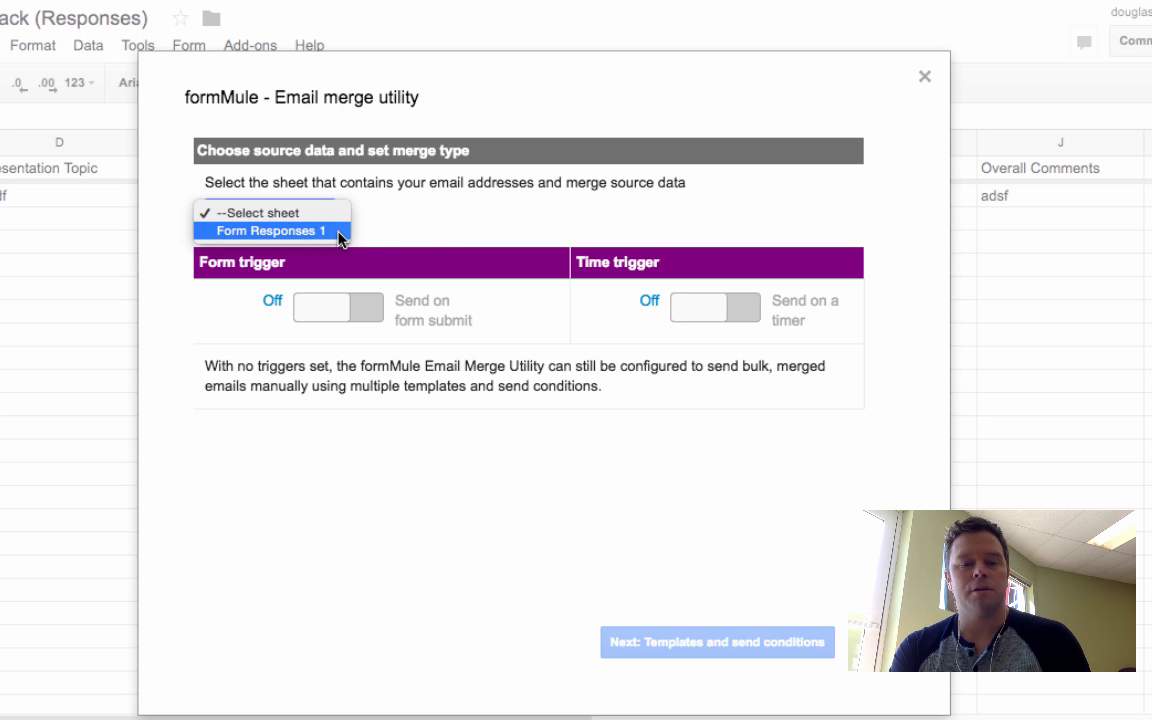
{"action": "left_click", "coordinate": [339, 234]}
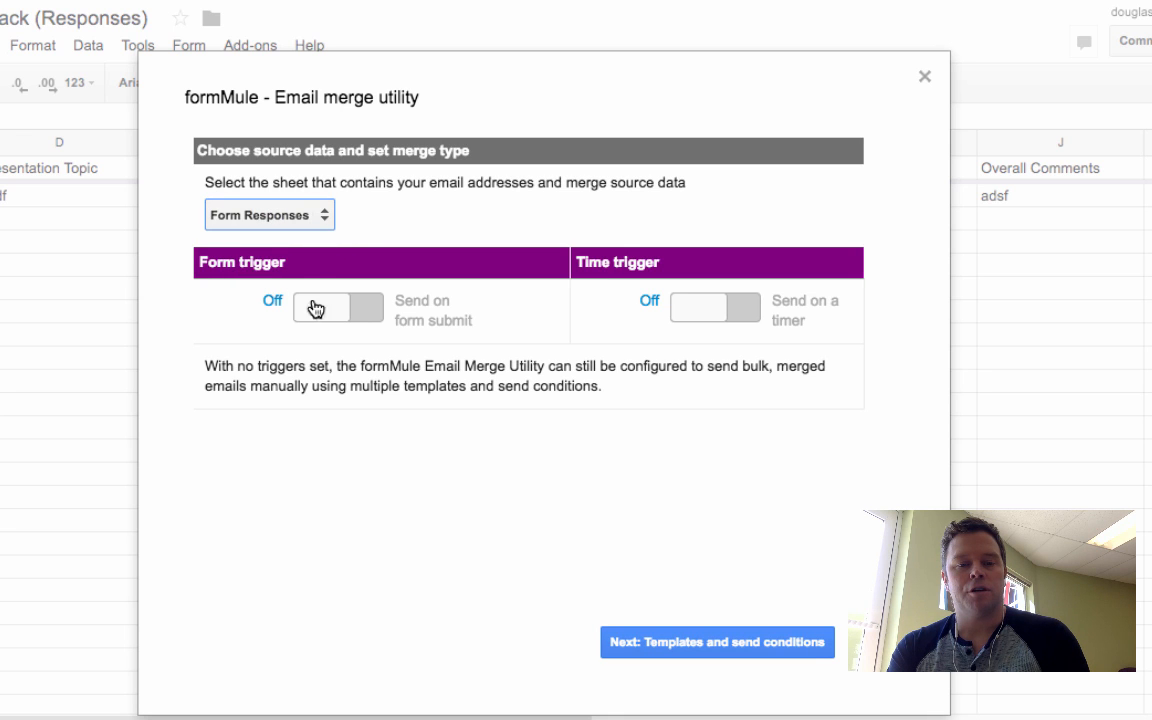
{"action": "left_click", "coordinate": [368, 314]}
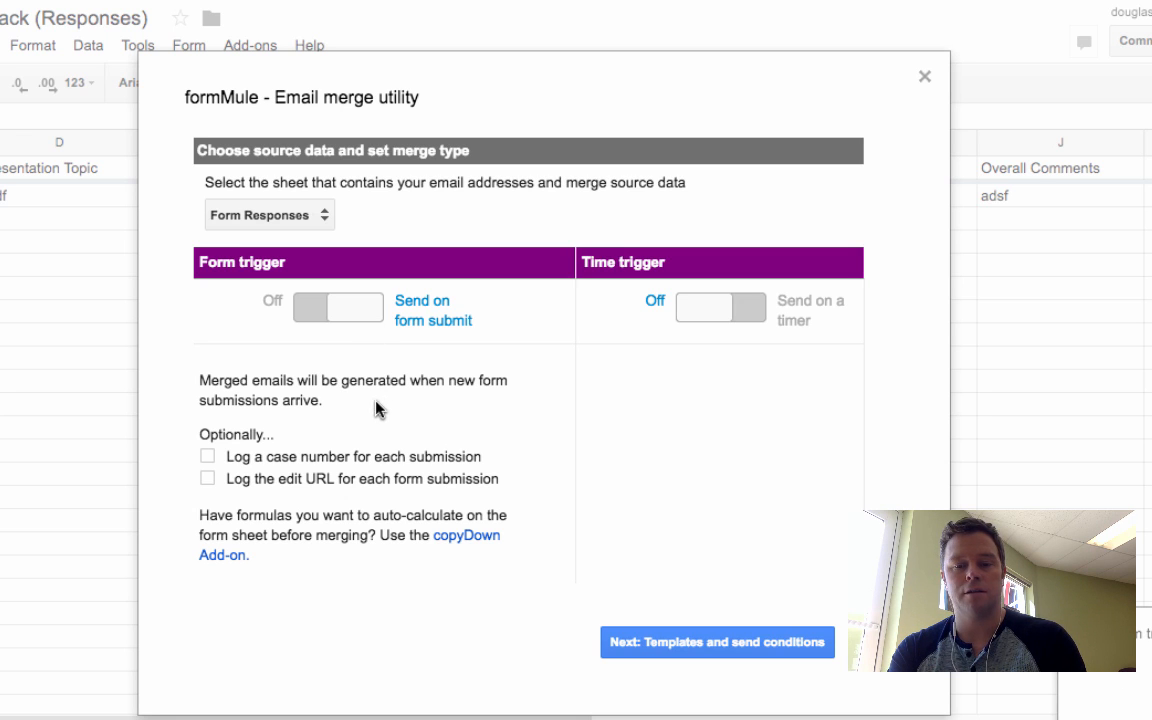
- Save the settings for one email template, Template 1, with Send for all rows, and open it for editing
{"action": "left_click", "coordinate": [680, 640]}
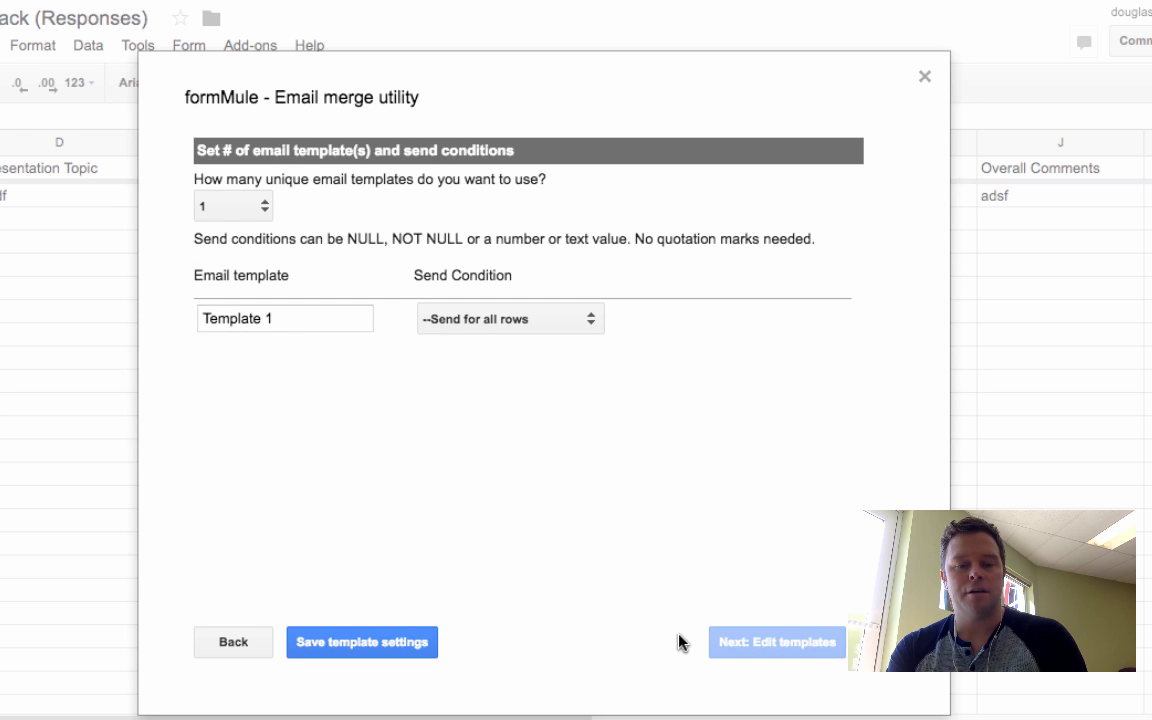
{"action": "left_click", "coordinate": [424, 650]}
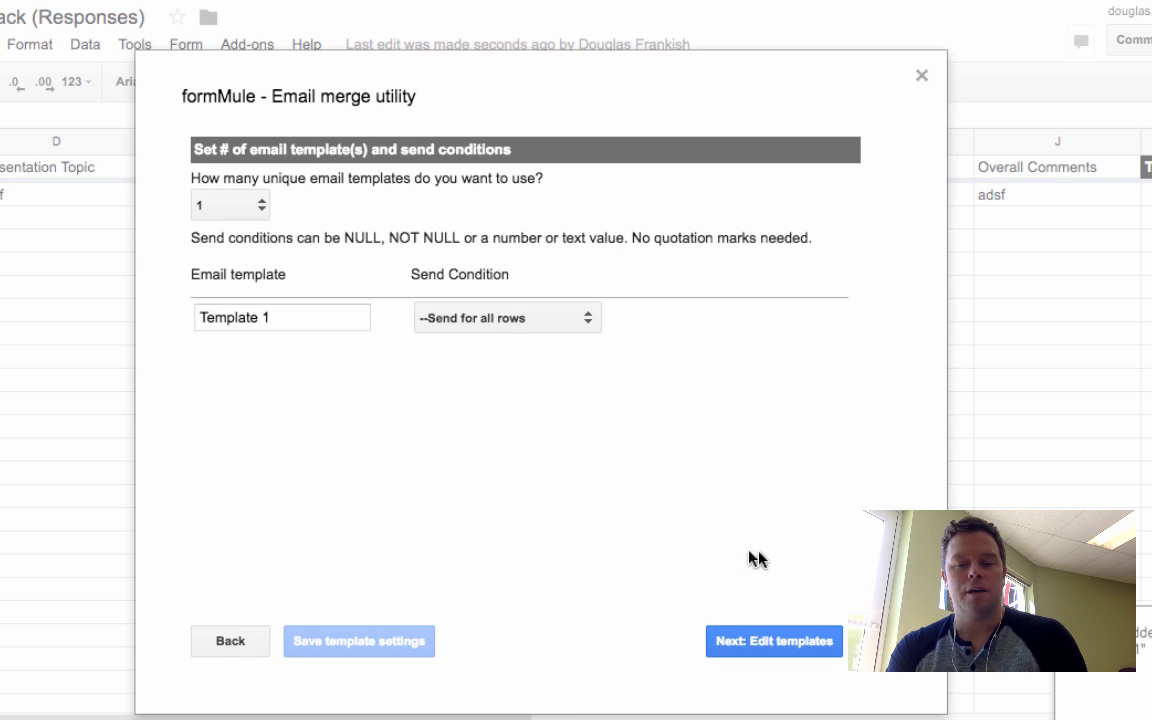
{"action": "left_click", "coordinate": [835, 640]}
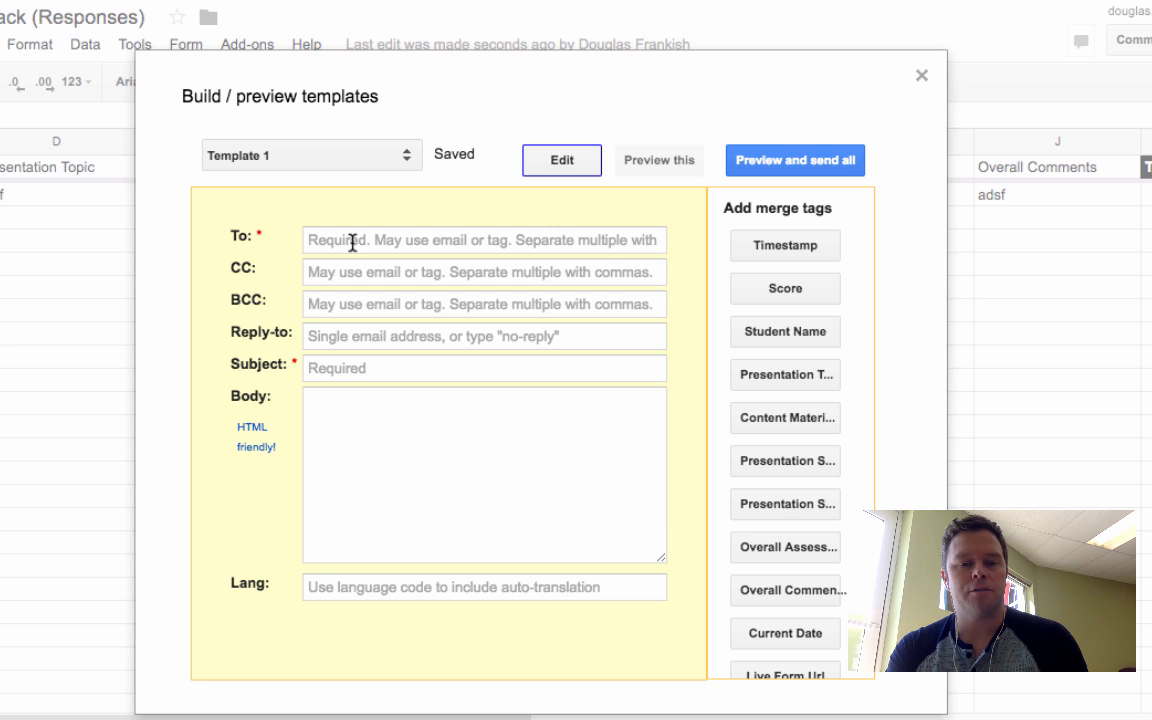
- Insert the Student Name merge tag as the recipient in the template's To field
{"action": "left_click", "coordinate": [352, 243]}
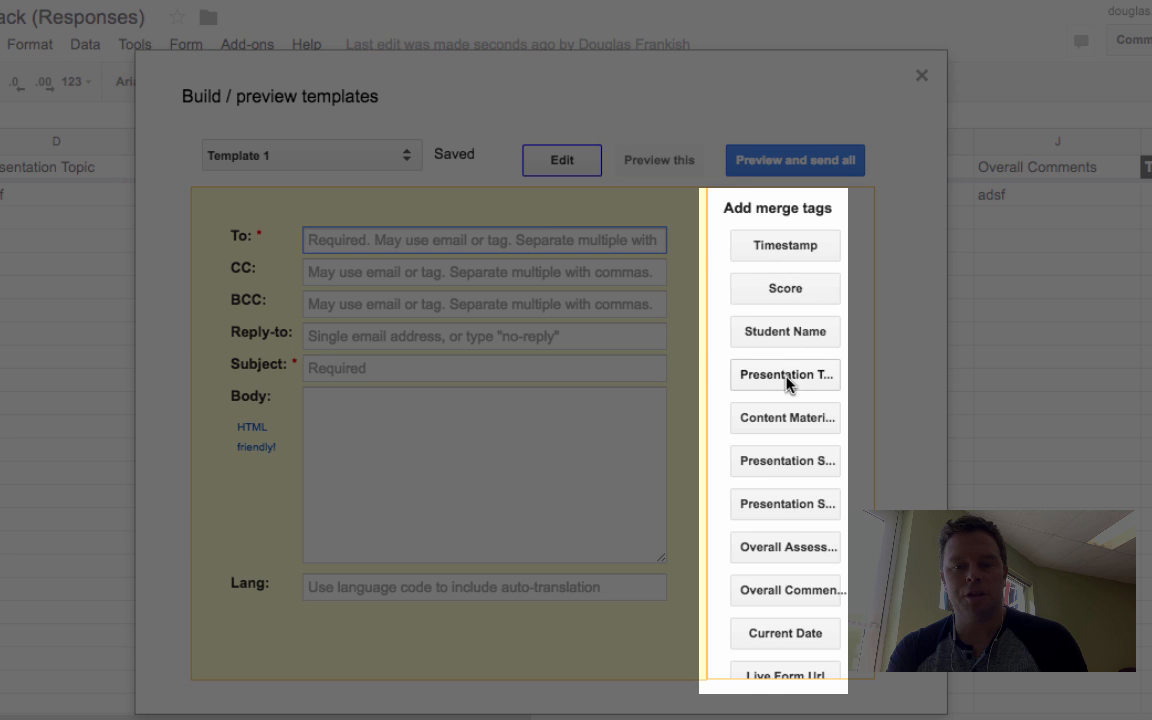
{"action": "scroll", "coordinate": [770, 383], "scroll_direction": "down", "scroll_amount": 1}
{"action": "scroll", "coordinate": [788, 383], "scroll_direction": "up", "scroll_amount": 1}
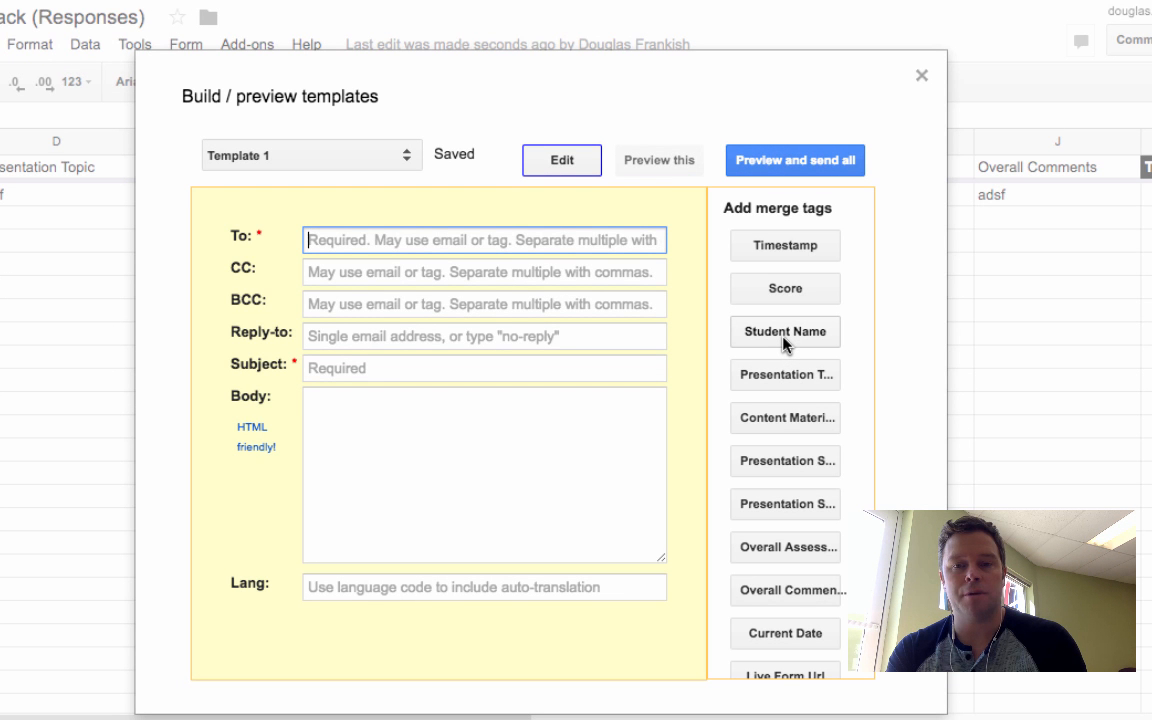
{"action": "left_click", "coordinate": [784, 335]}
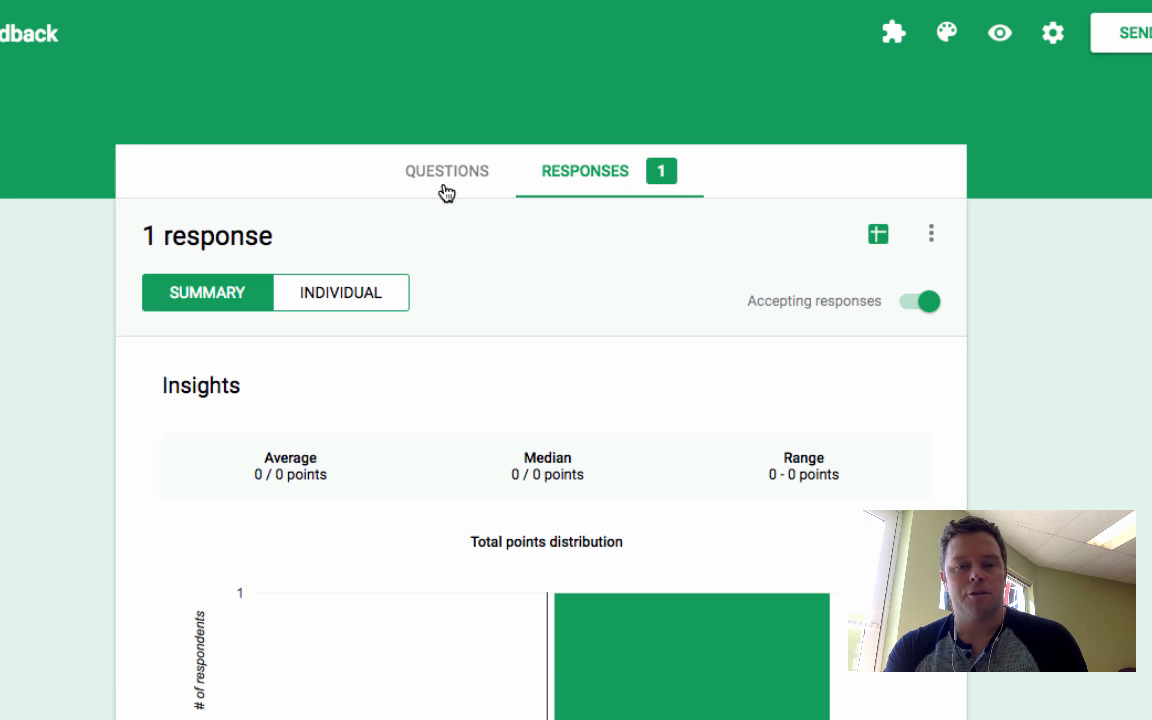
- Switch to the form editor and check how the Student Name question is set up
{"action": "left_click", "coordinate": [442, 188]}
{"action": "scroll", "coordinate": [95, 396], "scroll_direction": "down", "scroll_amount": 1}
{"action": "scroll", "coordinate": [95, 396], "scroll_direction": "down", "scroll_amount": 1}
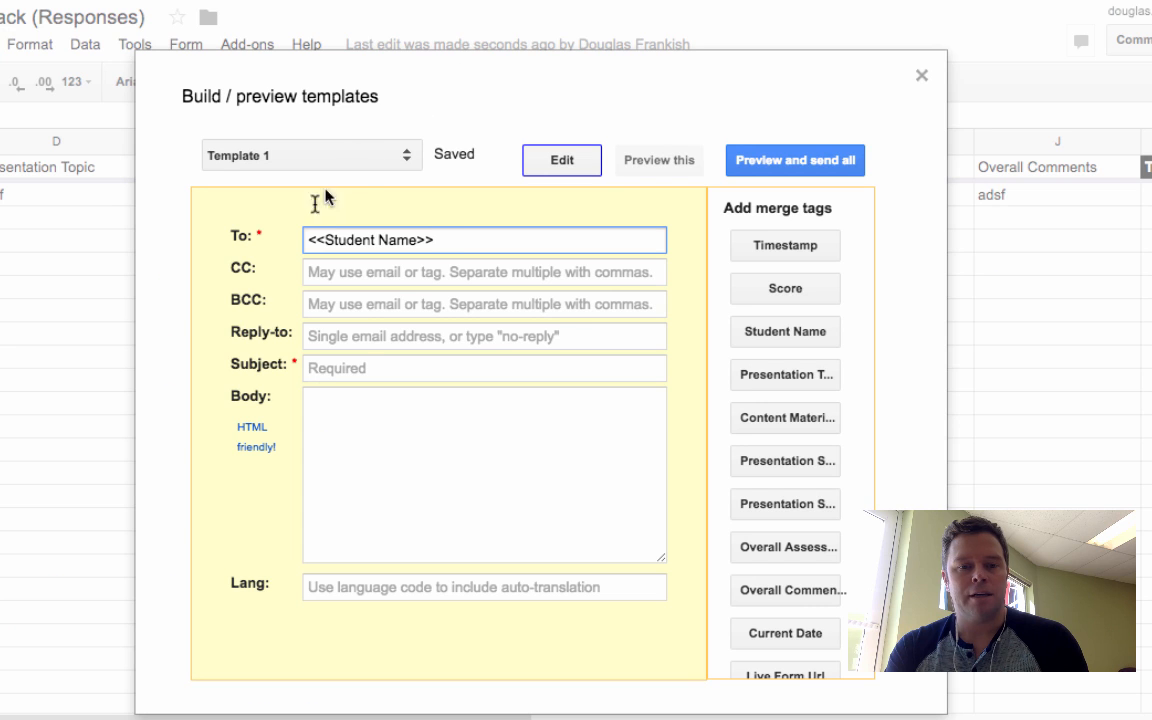
- Set the email template's subject to "Feedback"
{"action": "left_click", "coordinate": [311, 242]}
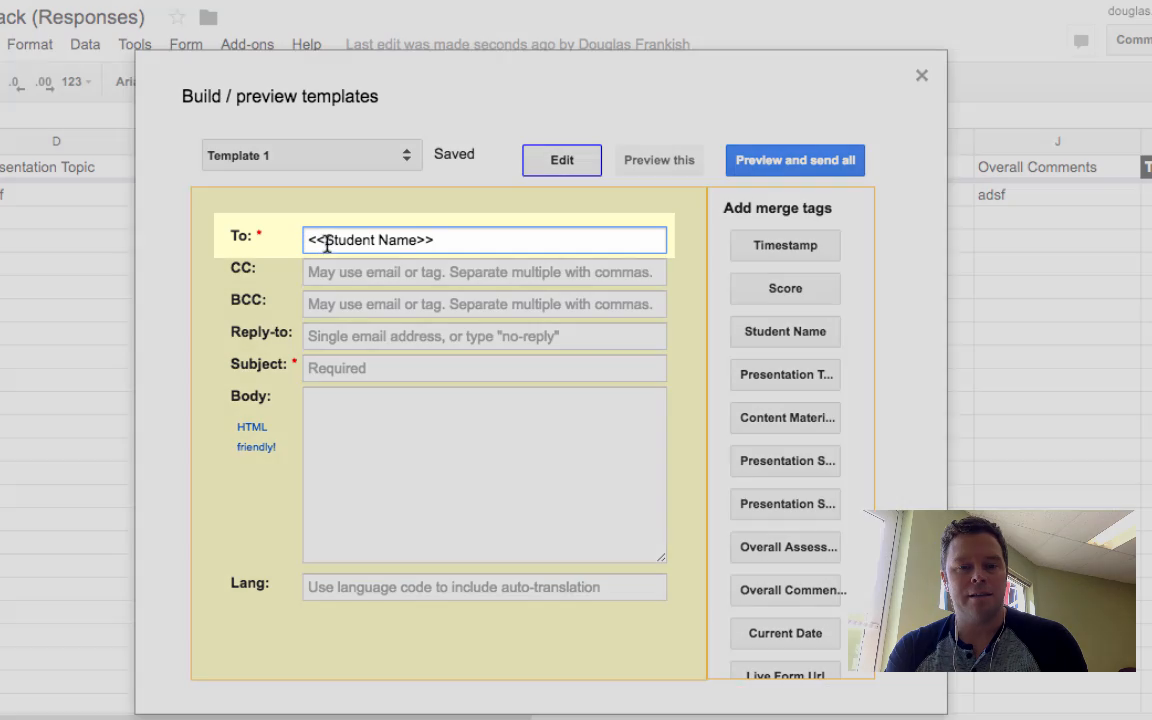
{"action": "left_click", "coordinate": [483, 240]}
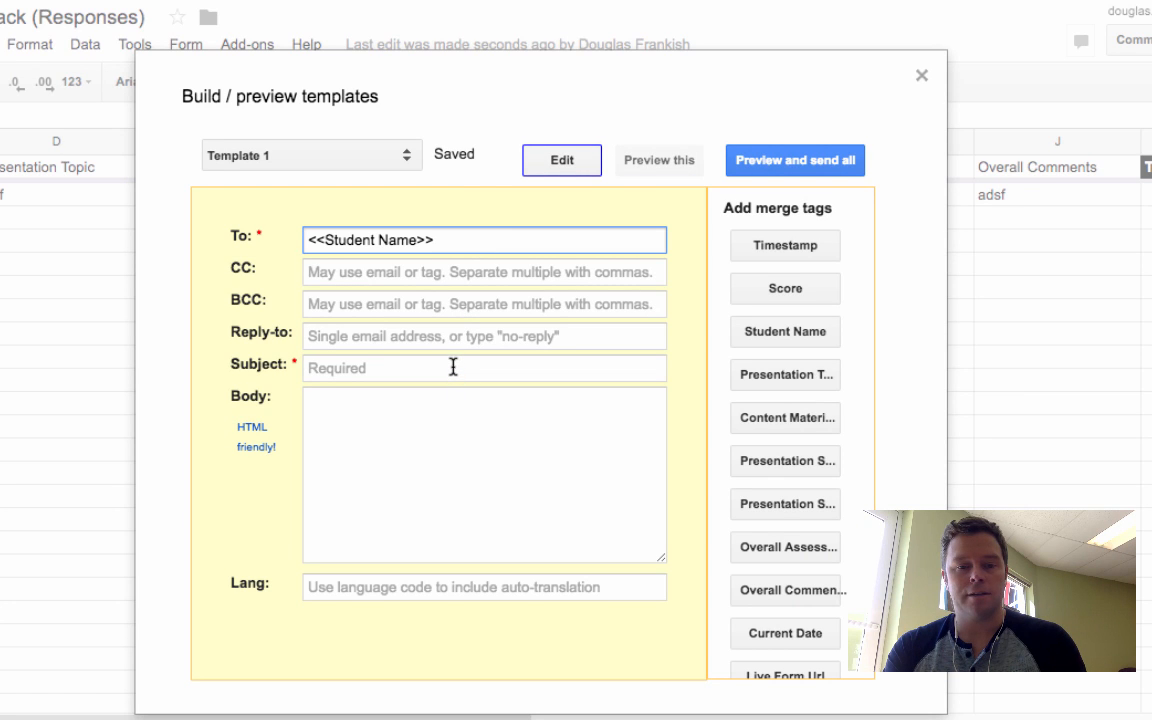
{"action": "left_click", "coordinate": [453, 367]}
{"action": "type", "text": "Feedback"}
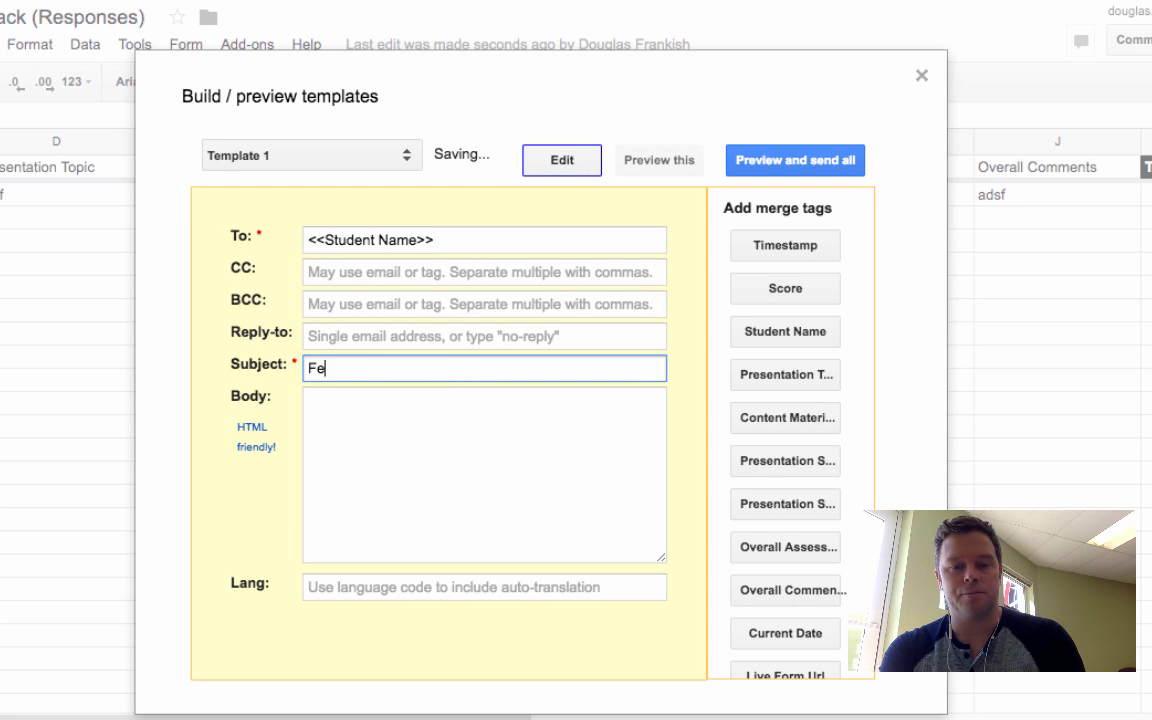
- Enter the email body "Hello Student! Thank you for presenting today, below you can see some feedback I gave you based on the information you provided us."
{"action": "left_click", "coordinate": [427, 418]}
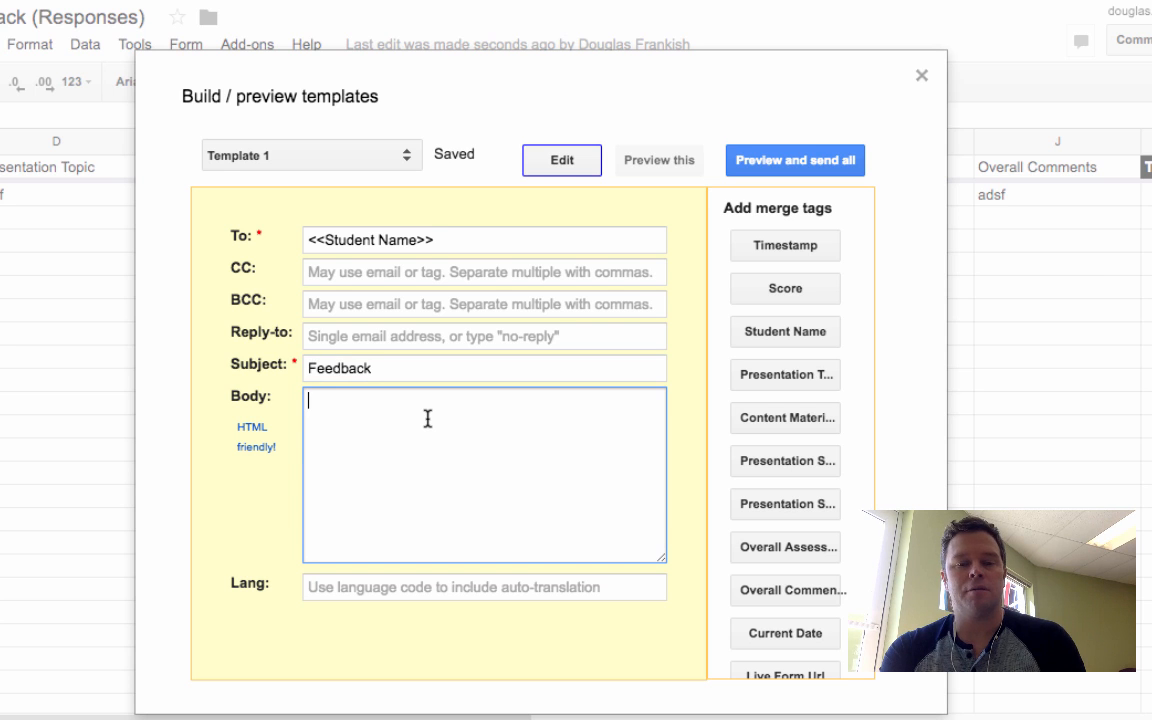
{"action": "type", "text": "Hello Student! Thank you for presenting today, below you can see some feedback I gave you based on the information you provided us."}
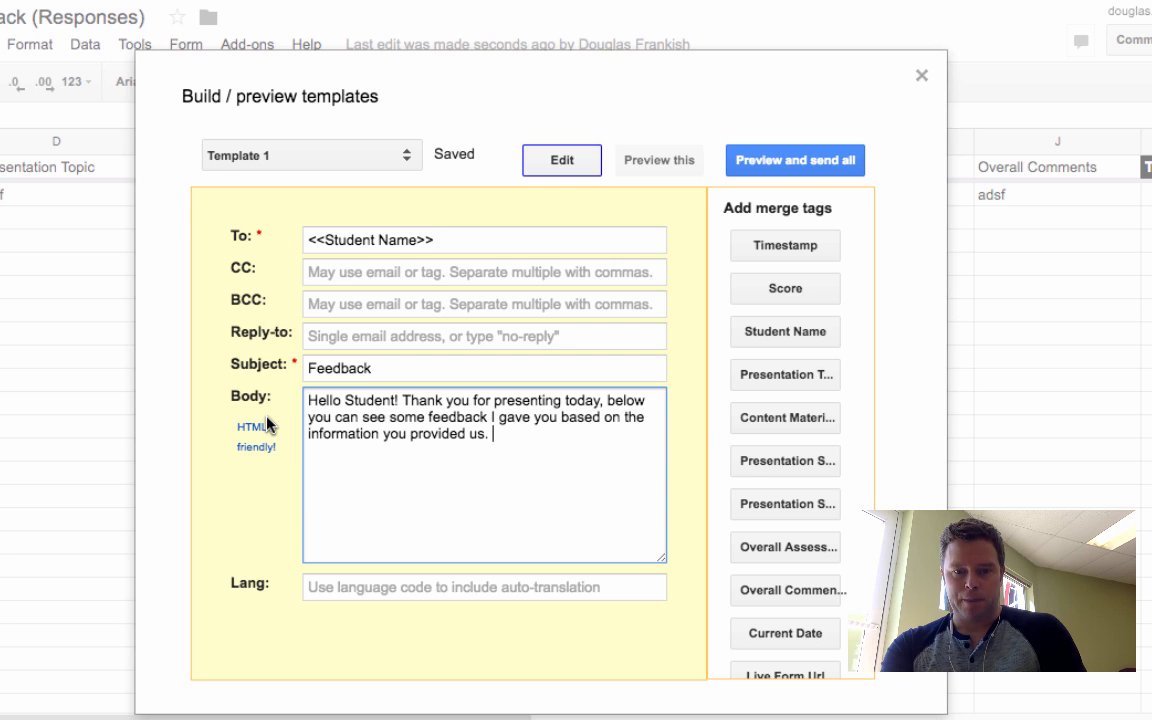
{"action": "key", "text": "Return"}
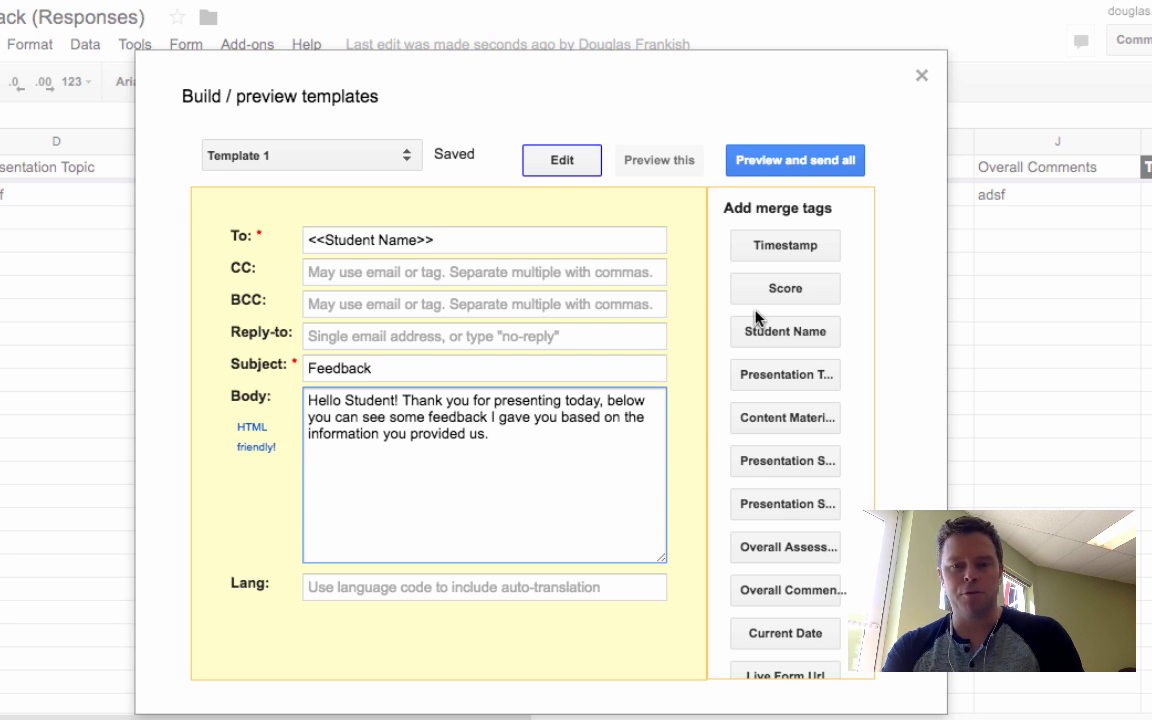
- Add the Presentation Topic, Content Material and Presentation Skills merge tags below the body's greeting, separated by blank lines
{"action": "scroll", "coordinate": [798, 428], "scroll_direction": "down", "scroll_amount": 1}
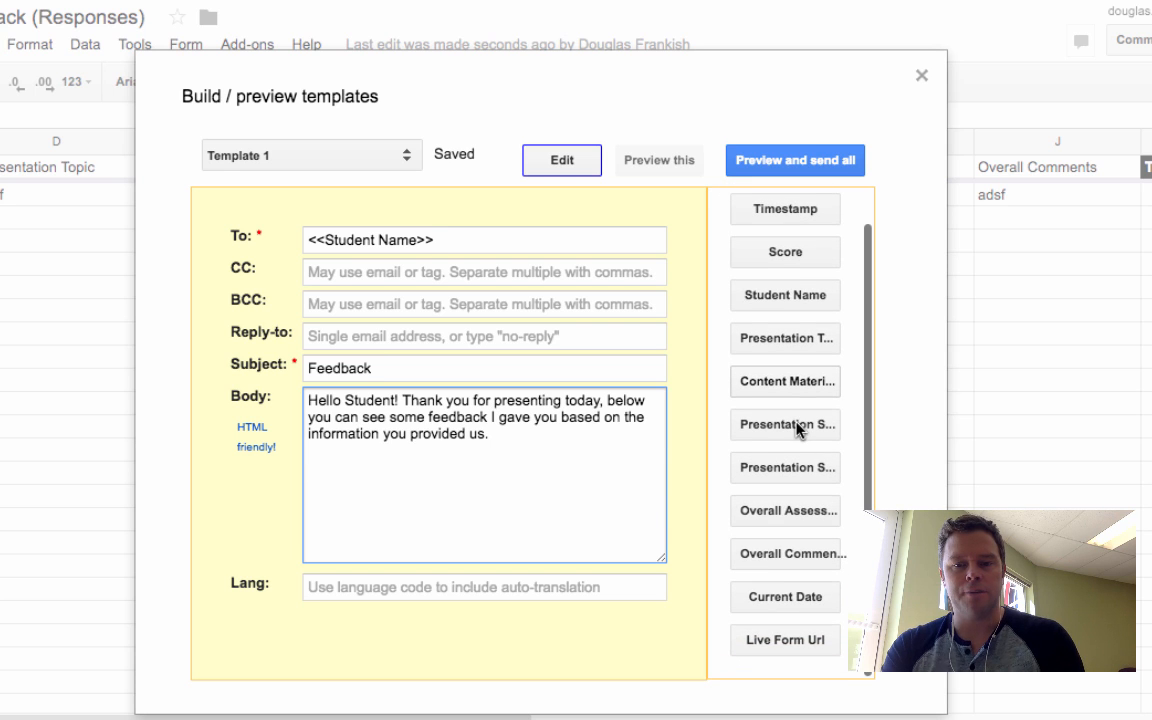
{"action": "left_click", "coordinate": [786, 340]}
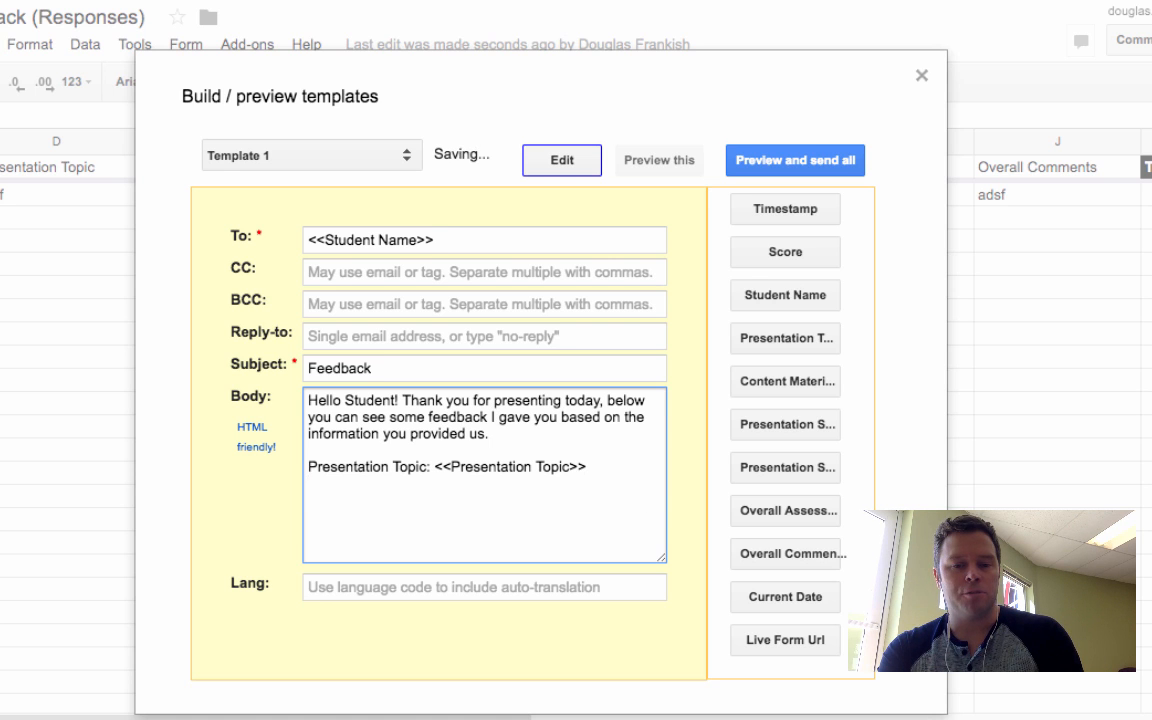
{"action": "key", "text": "Return"}
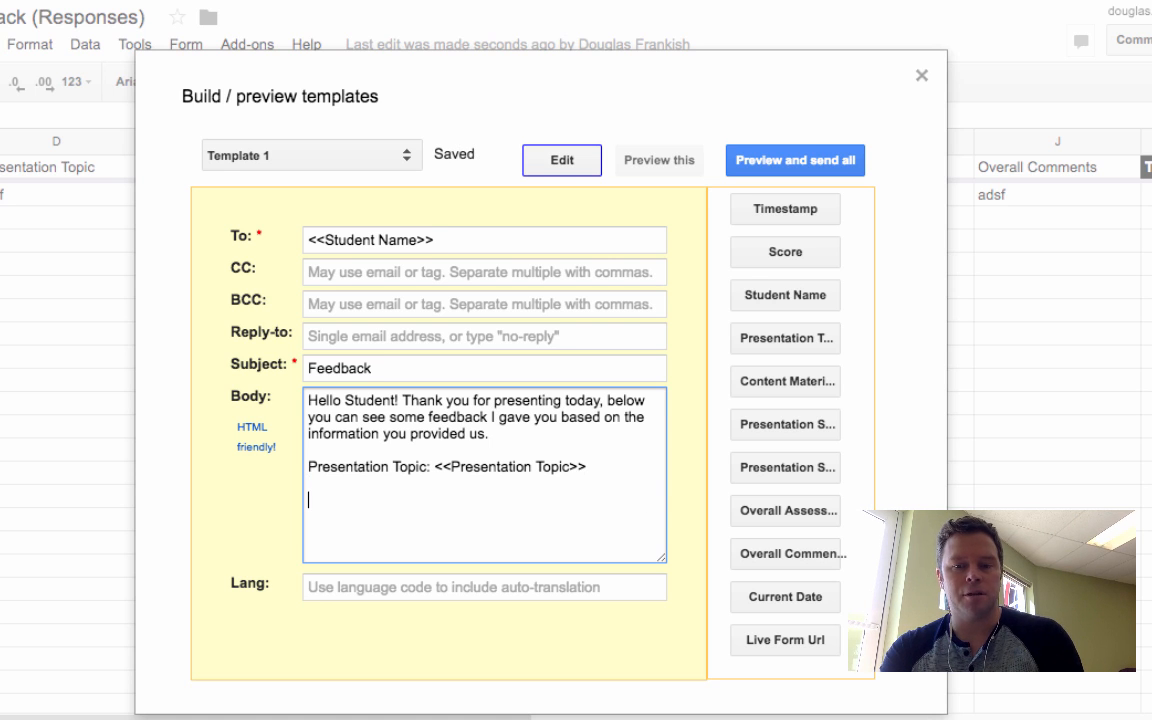
{"action": "left_click", "coordinate": [800, 385]}
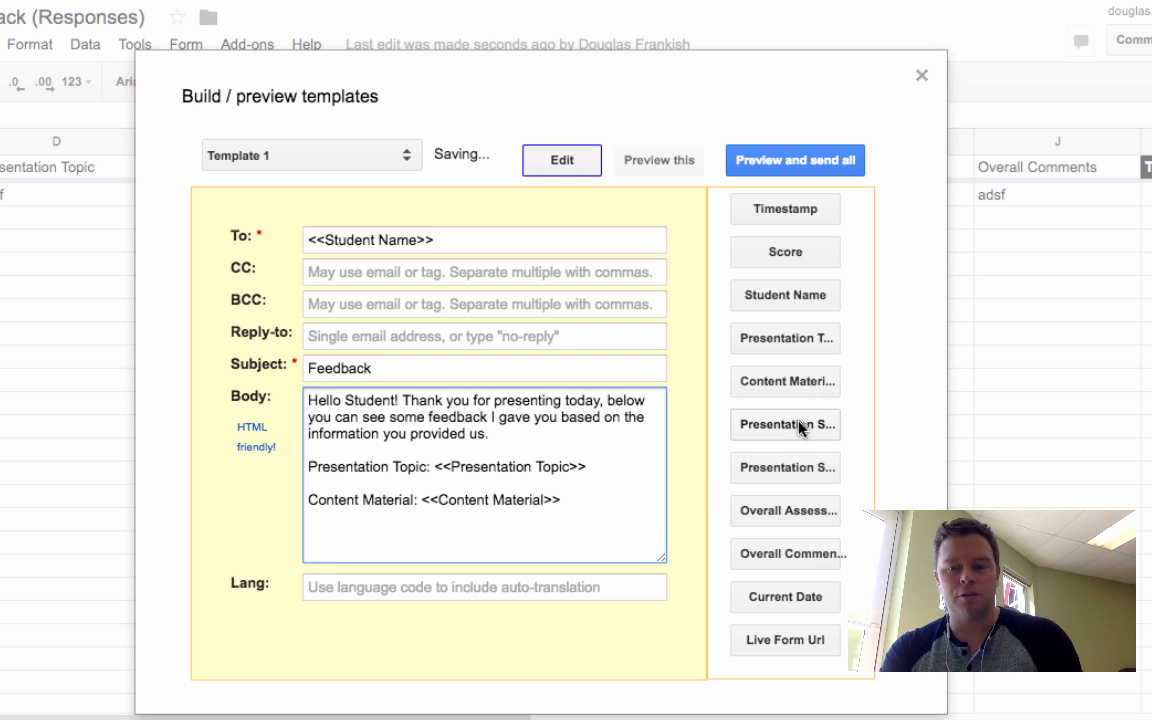
{"action": "key", "text": "Return"}
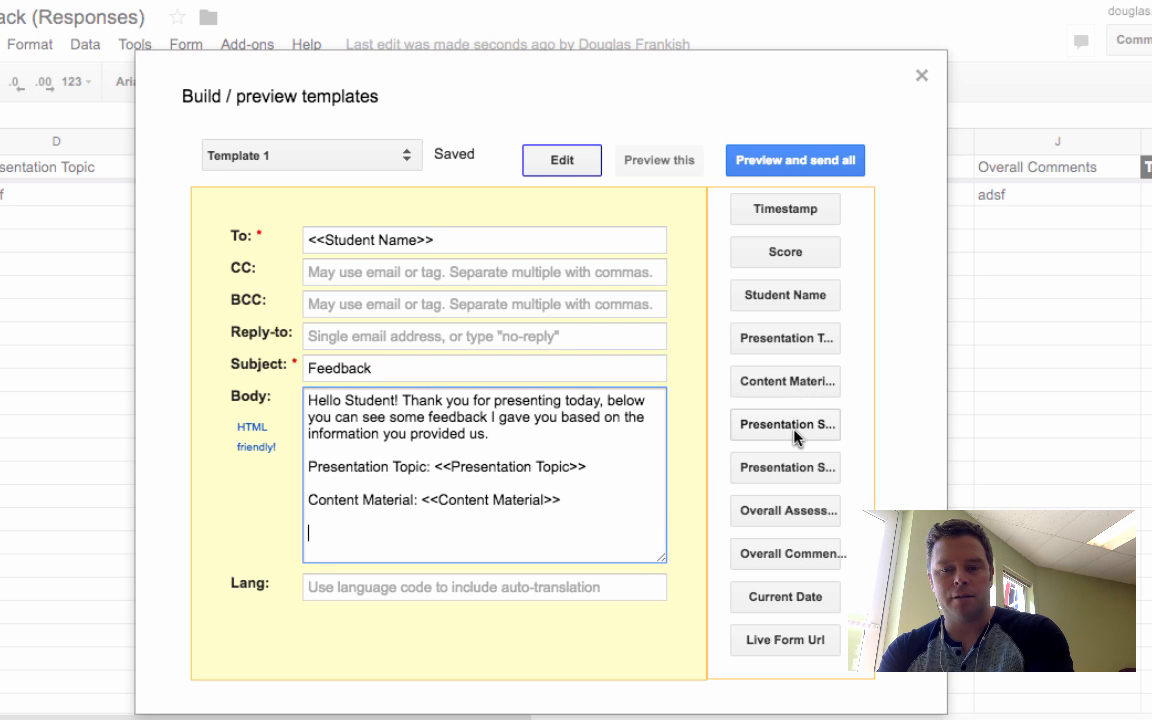
{"action": "left_click", "coordinate": [797, 428]}
{"action": "key", "text": "Return"}
{"action": "key", "text": "Return"}
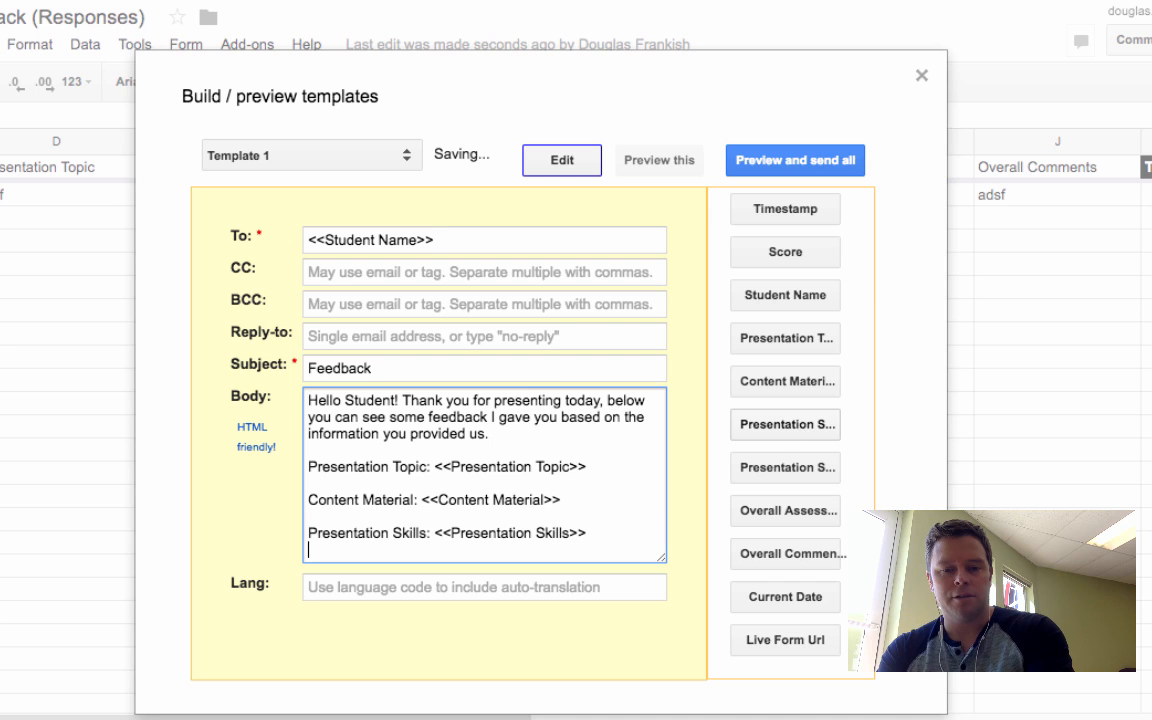
- Append the Presentation Skills Comments, Overall Assessment and Overall Comments merge tags to the body, separated by blank lines
{"action": "left_click", "coordinate": [795, 467]}
{"action": "key", "text": "Return"}
{"action": "key", "text": "Return"}
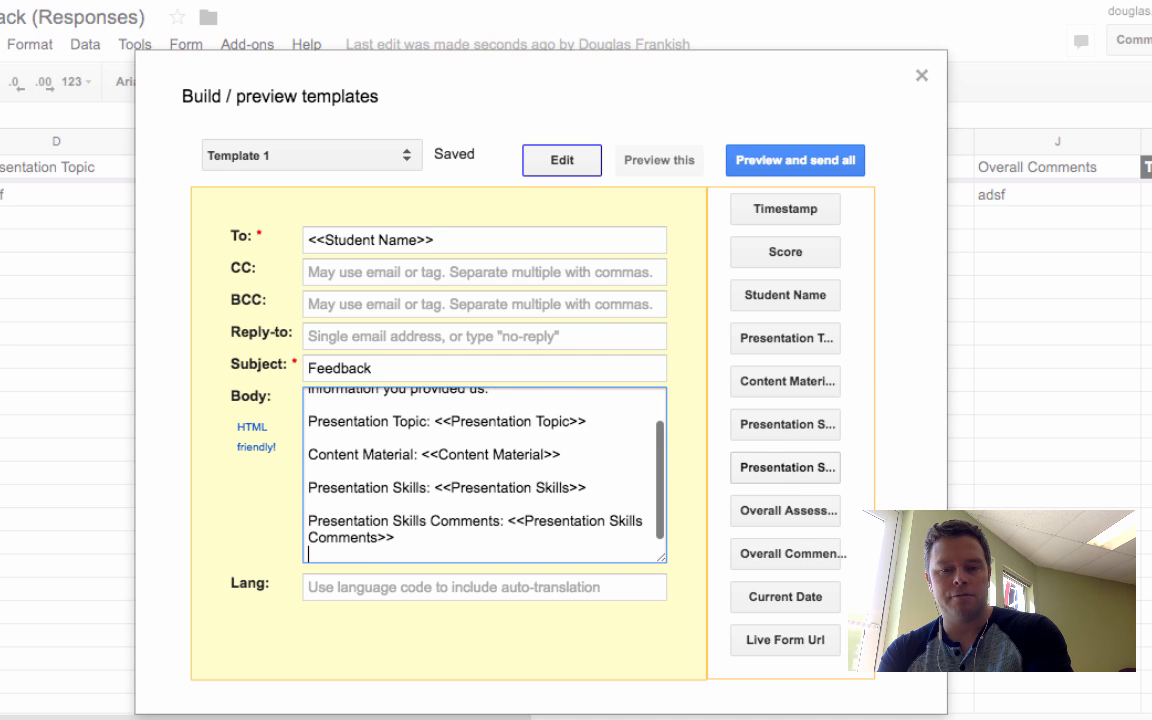
{"action": "left_click", "coordinate": [788, 510]}
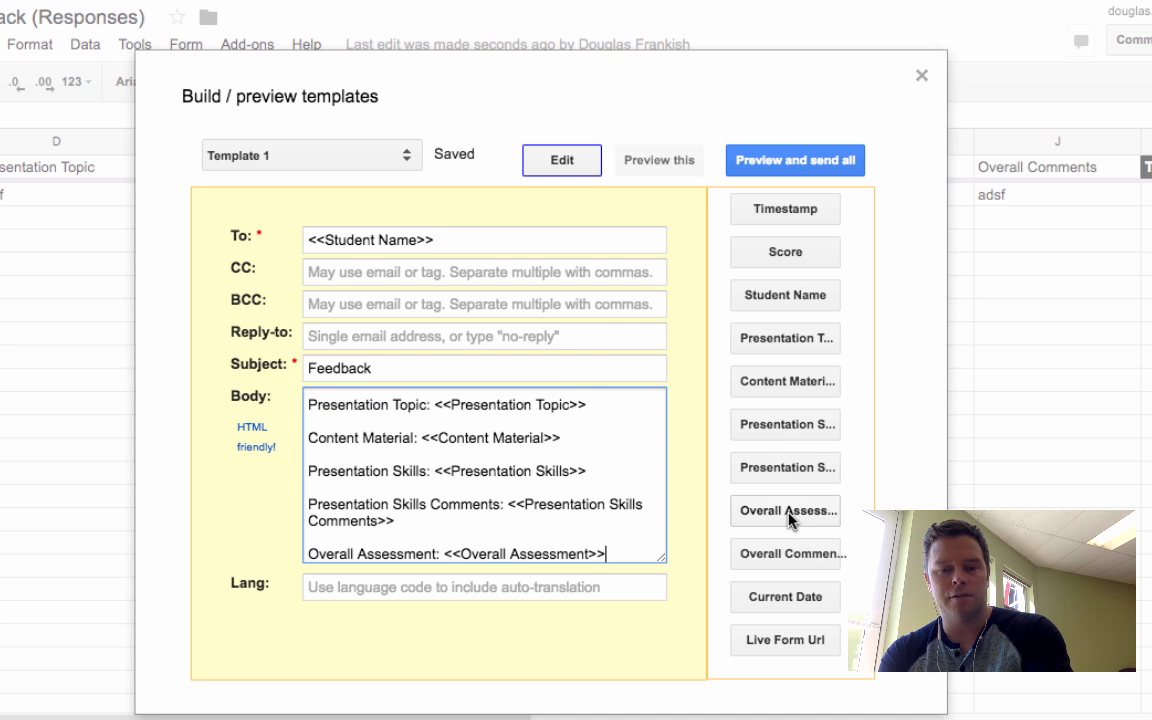
{"action": "key", "text": "Return"}
{"action": "key", "text": "Return"}
{"action": "left_click", "coordinate": [797, 553]}
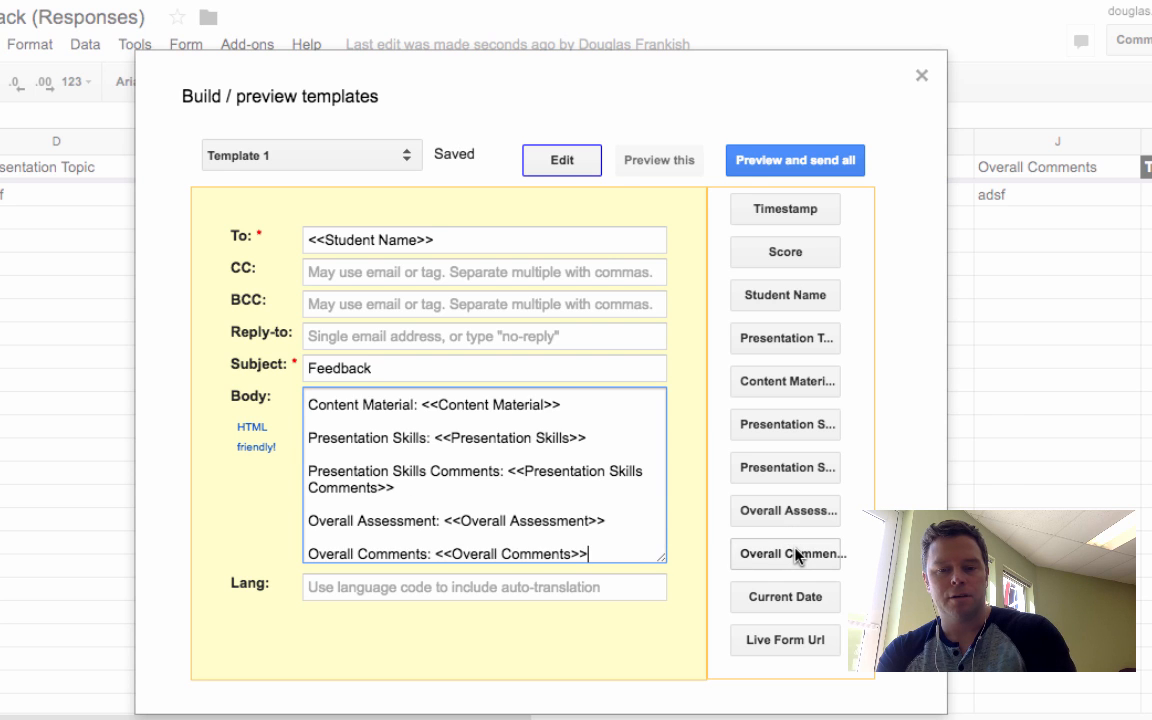
- Preview Template 1 merged with the first response row and read through the whole email body
{"action": "left_click", "coordinate": [662, 162]}
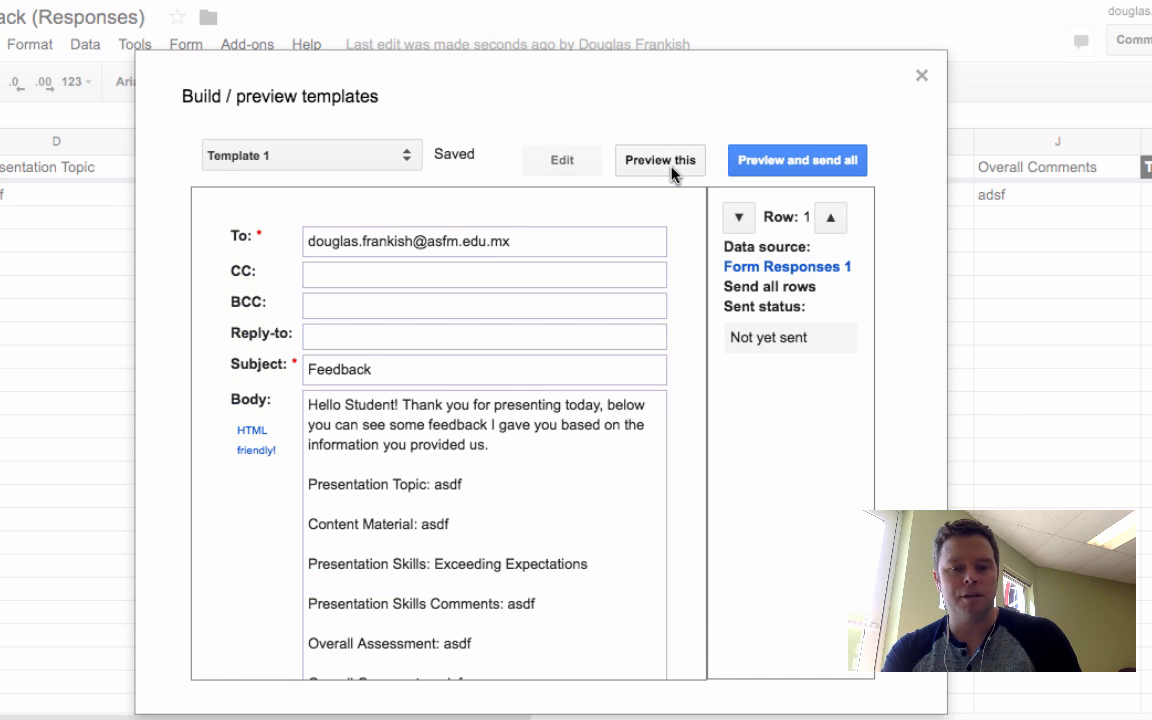
{"action": "scroll", "coordinate": [584, 489], "scroll_direction": "down", "scroll_amount": 1}
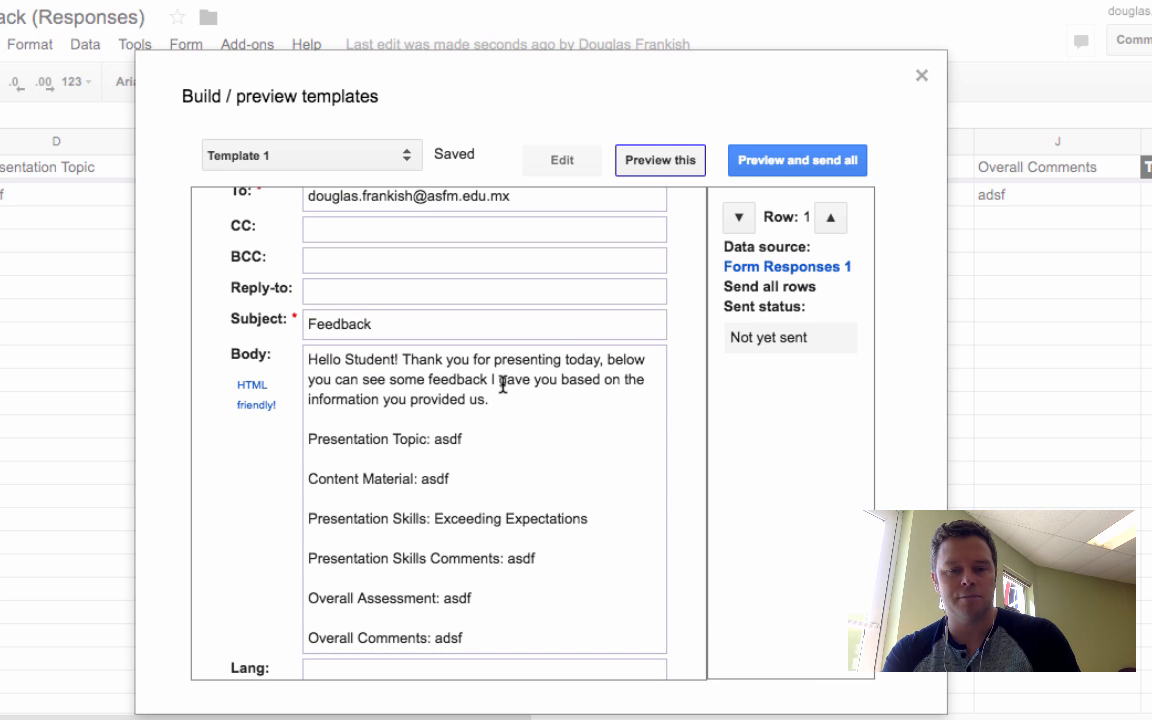
{"action": "scroll", "coordinate": [502, 383], "scroll_direction": "down", "scroll_amount": 1}
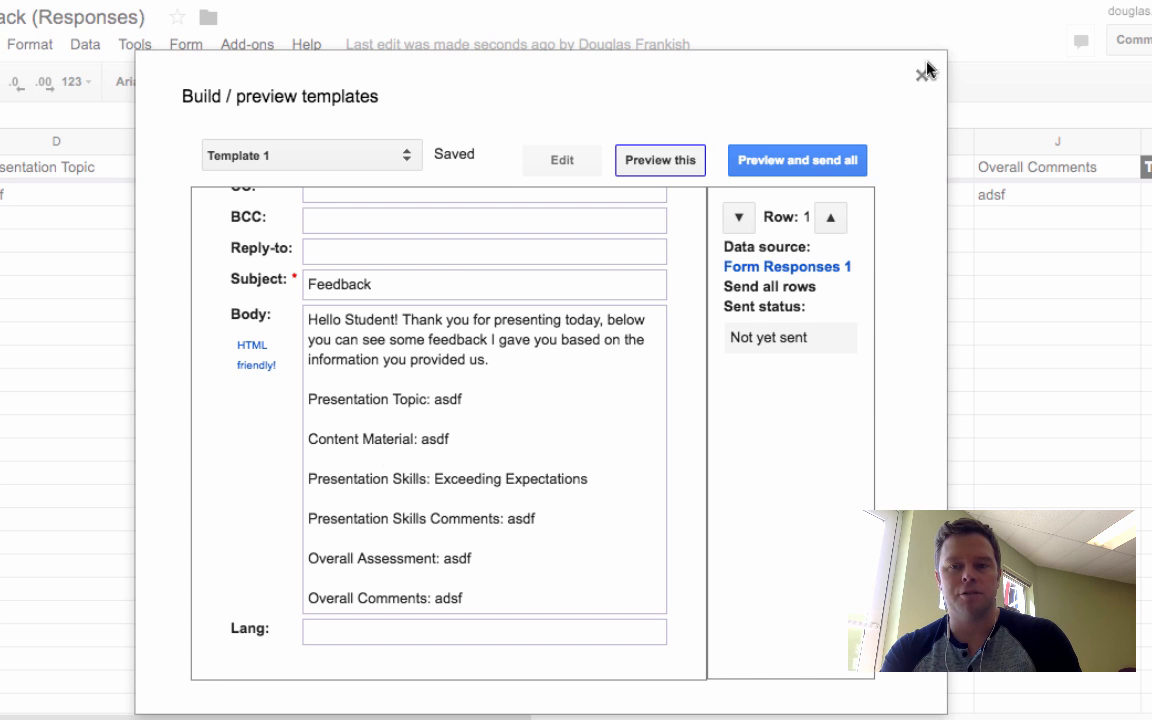
- Open the preview of all pending emails, review the message and send it now
{"action": "left_click", "coordinate": [799, 172]}
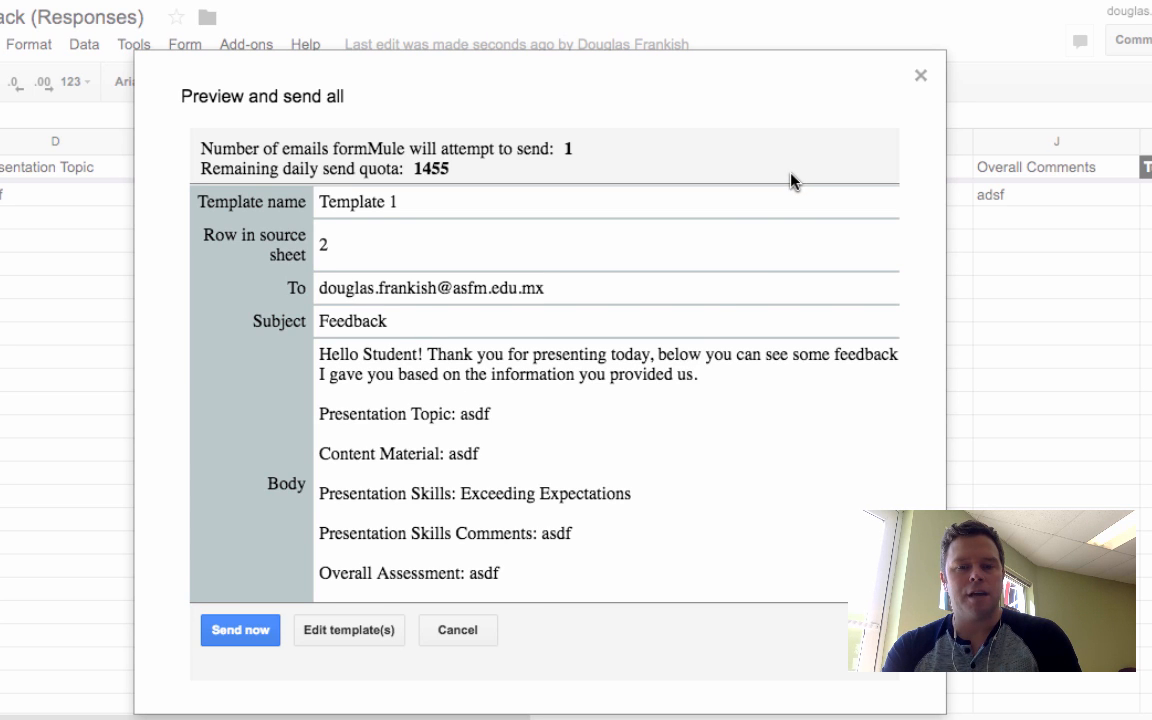
{"action": "scroll", "coordinate": [728, 342], "scroll_direction": "down", "scroll_amount": 1}
{"action": "scroll", "coordinate": [730, 342], "scroll_direction": "up", "scroll_amount": 1}
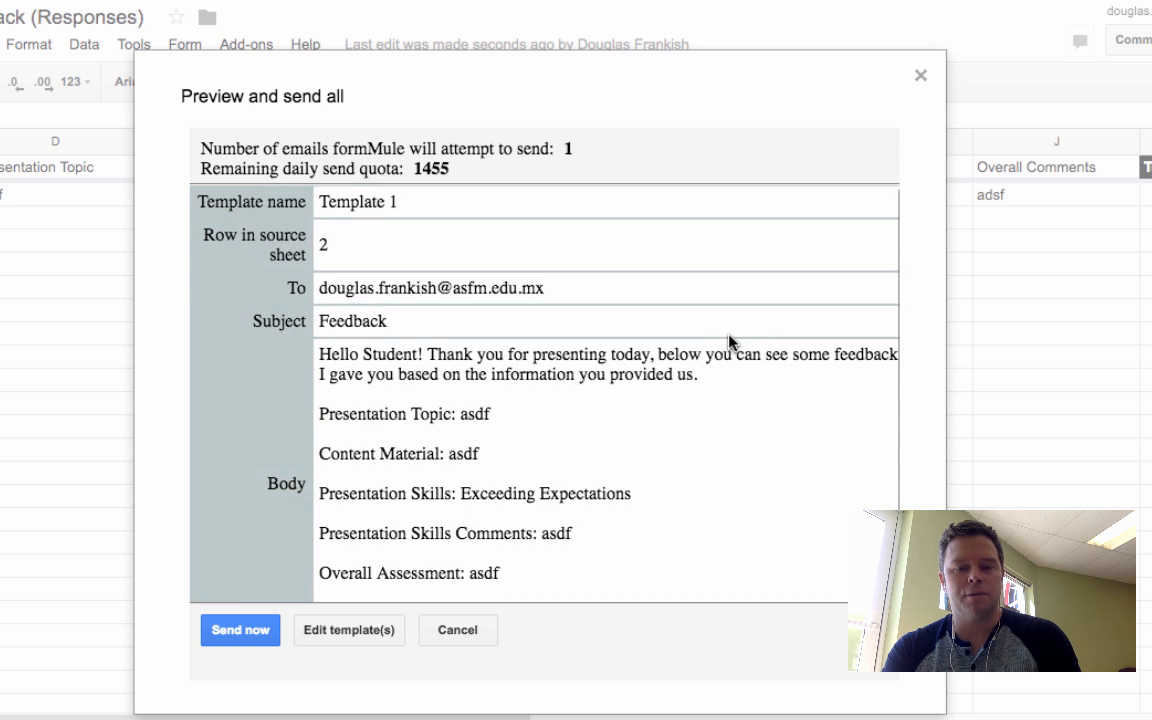
{"action": "left_click", "coordinate": [238, 630]}
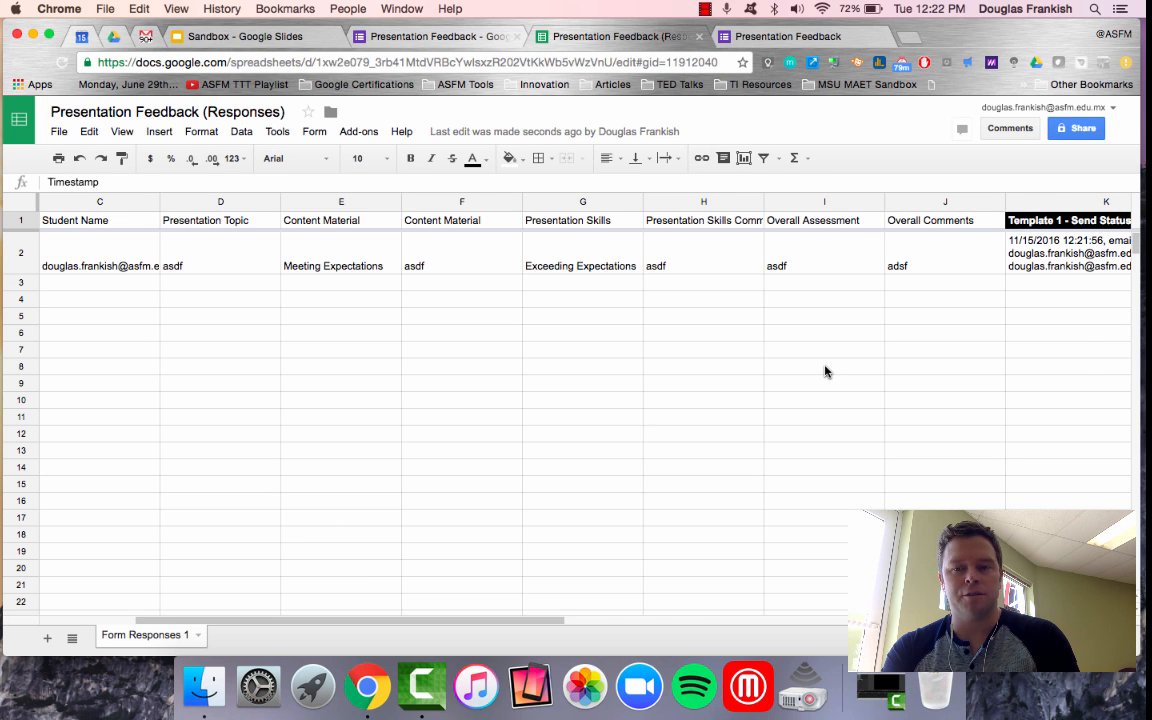
- Check the Template 1 - Send Status column in the sheet, and switch to Gmail to read the received Feedback email
{"action": "scroll", "coordinate": [825, 371], "scroll_direction": "right", "scroll_amount": 3}
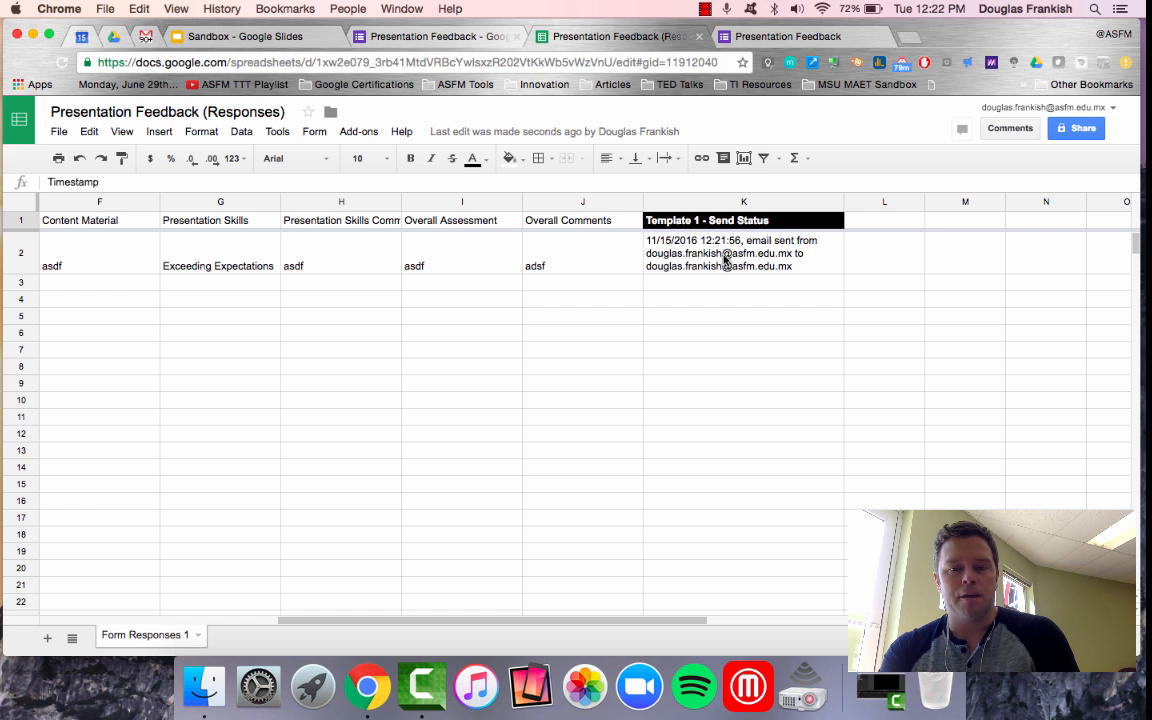
{"action": "scroll", "coordinate": [432, 280], "scroll_direction": "left", "scroll_amount": 10}
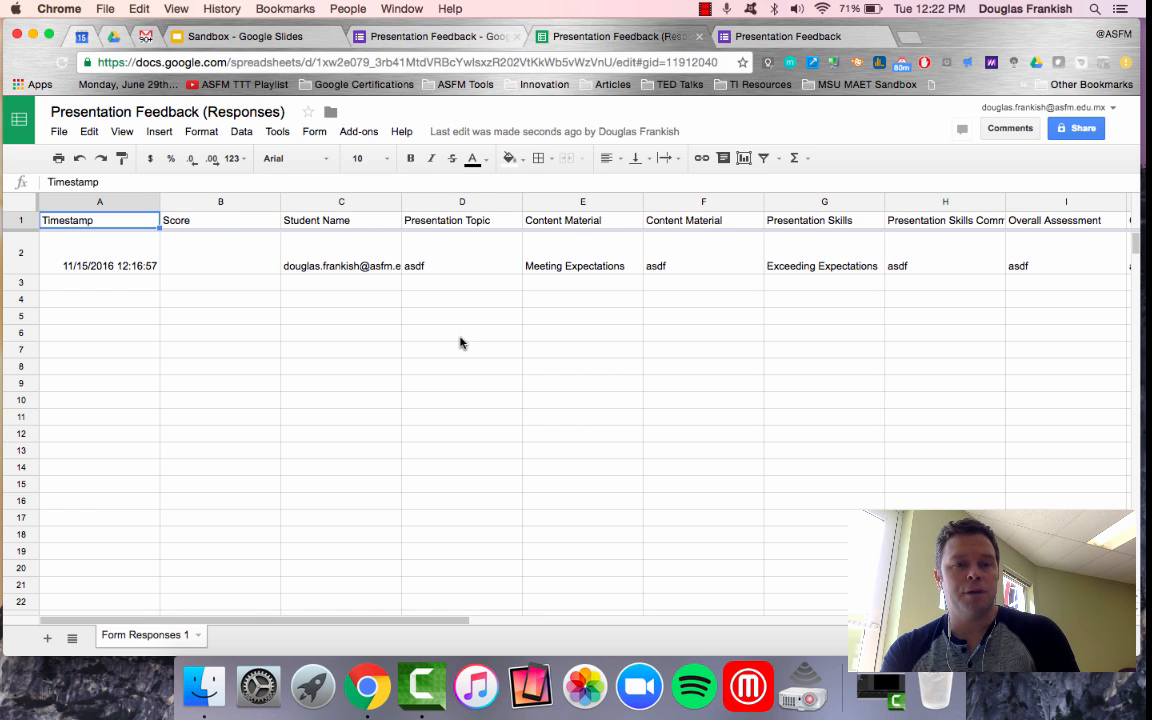
{"action": "left_click", "coordinate": [141, 36]}
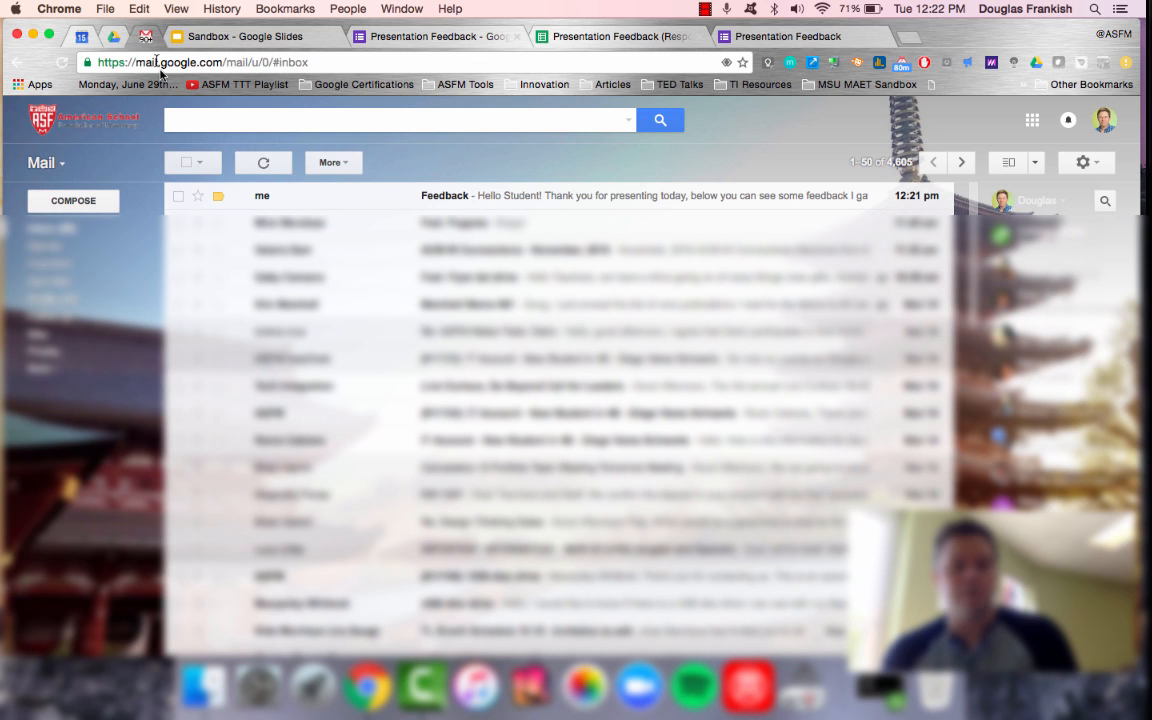
{"action": "left_click", "coordinate": [388, 198]}
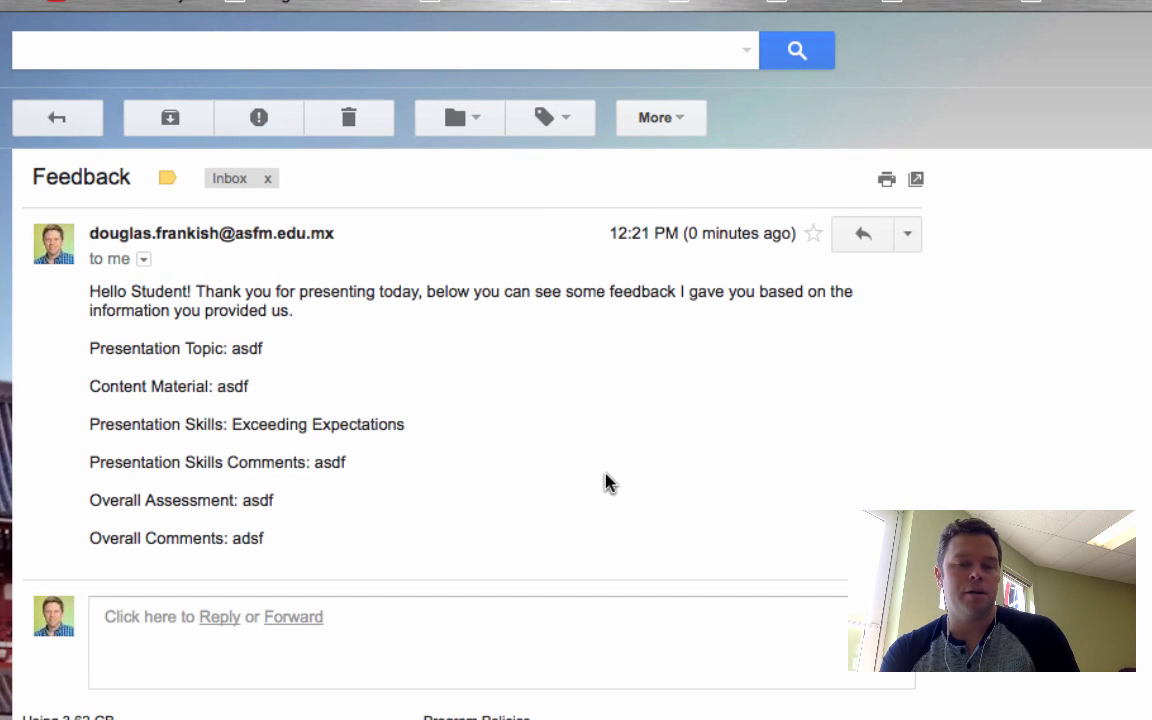
{"action": "scroll", "coordinate": [608, 482], "scroll_direction": "down", "scroll_amount": 1}
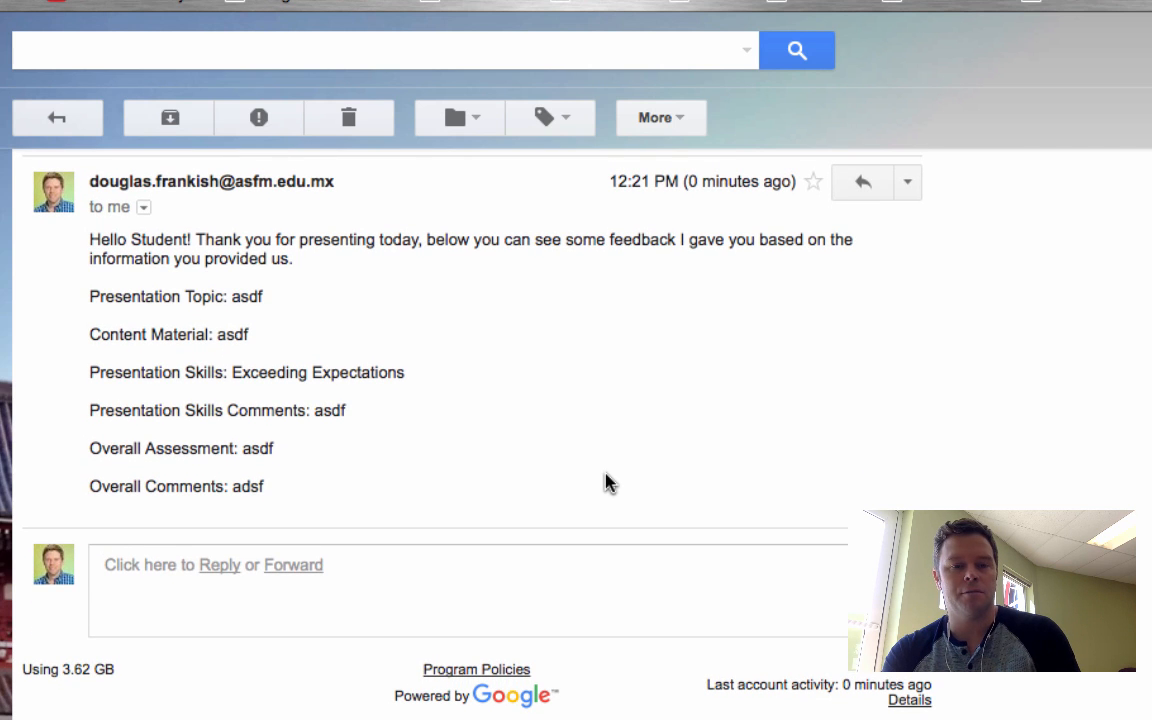
{"action": "scroll", "coordinate": [348, 394], "scroll_direction": "up", "scroll_amount": 1}
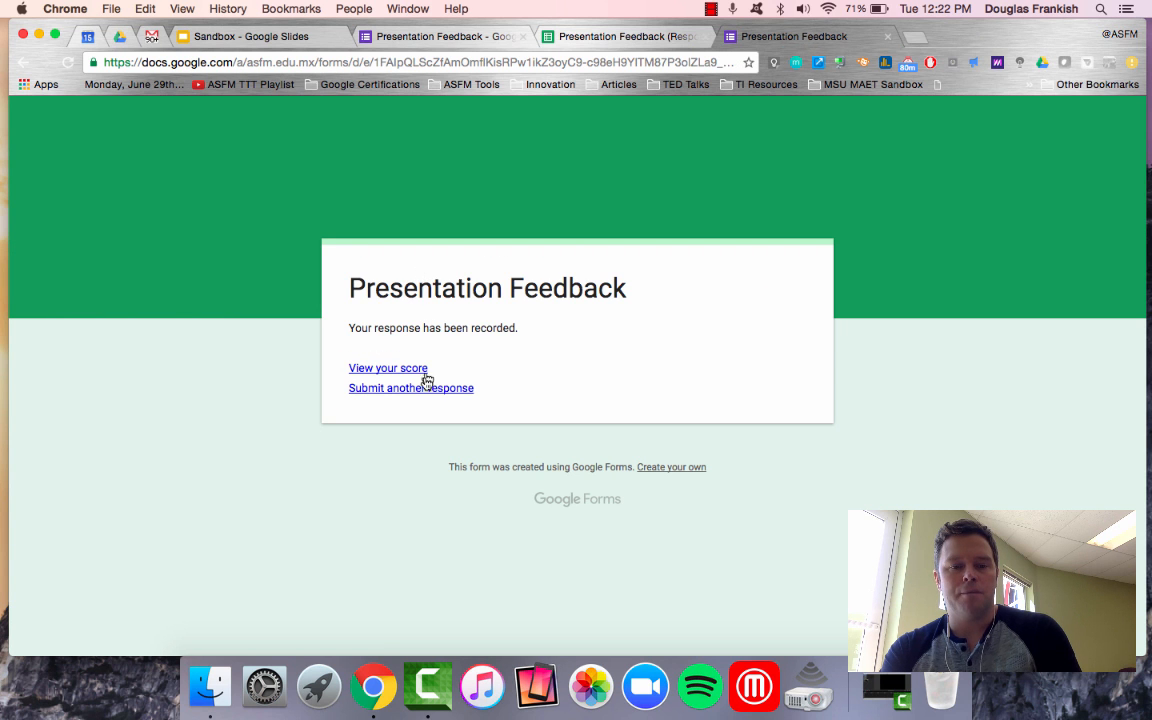
- Start another response in the live Presentation Feedback form and examine the Student Name choices and the remaining questions
{"action": "left_click", "coordinate": [427, 389]}
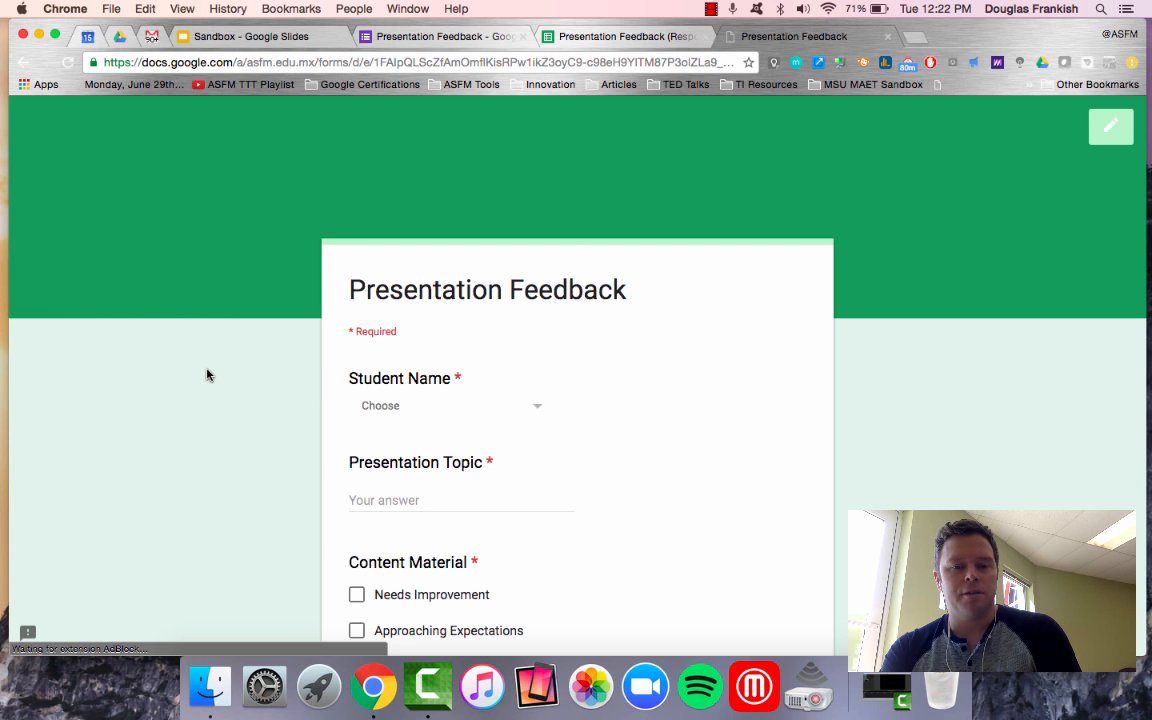
{"action": "scroll", "coordinate": [207, 375], "scroll_direction": "down", "scroll_amount": 3}
{"action": "left_click", "coordinate": [452, 245]}
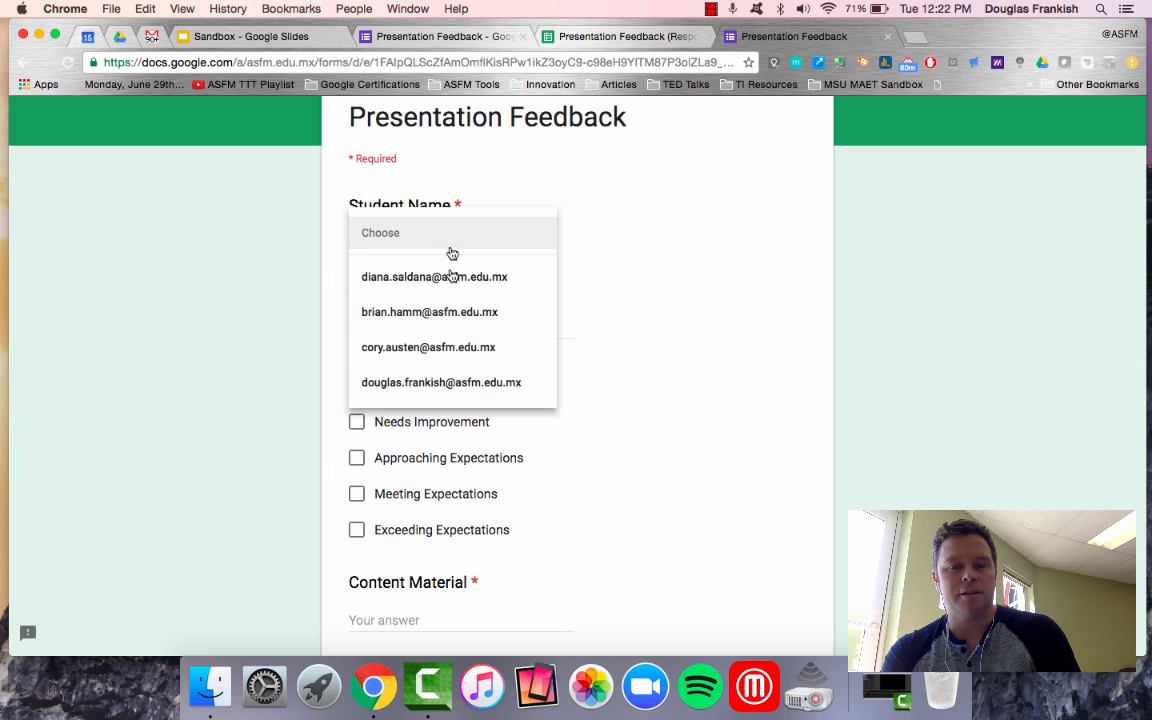
{"action": "left_click", "coordinate": [268, 350]}
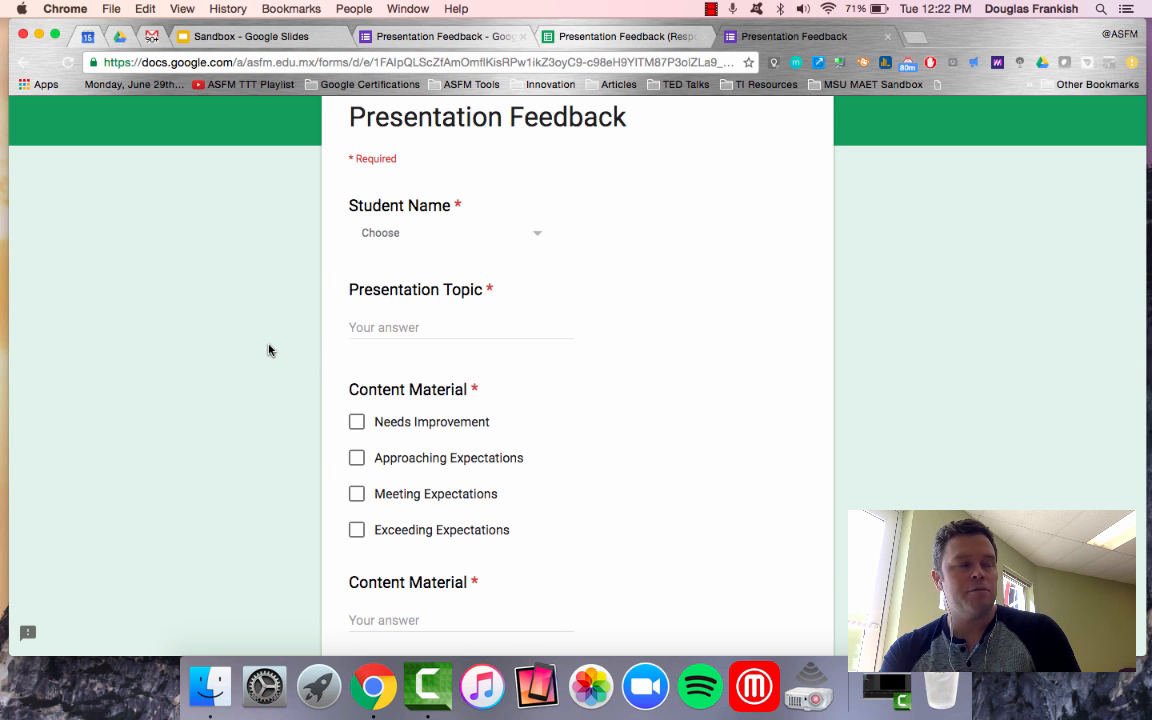
{"action": "scroll", "coordinate": [268, 350], "scroll_direction": "down", "scroll_amount": 10}
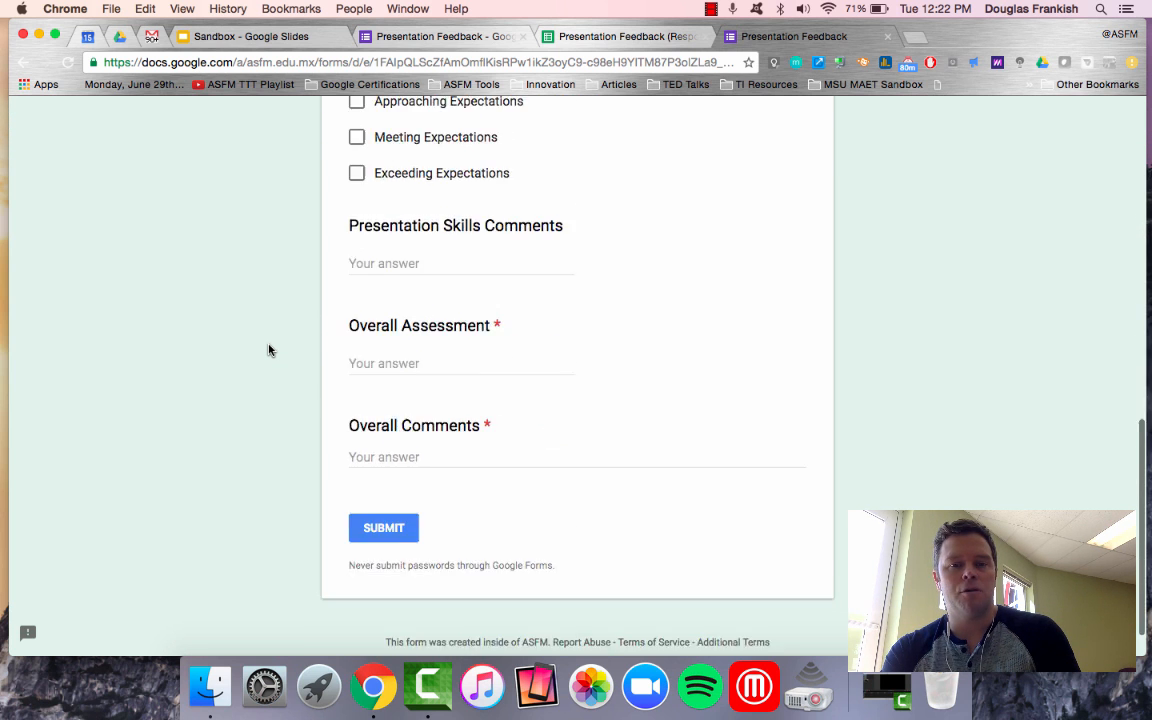
- Switch back to the response spreadsheet and examine the Template 1 - Send Status column
{"action": "left_click", "coordinate": [636, 37]}
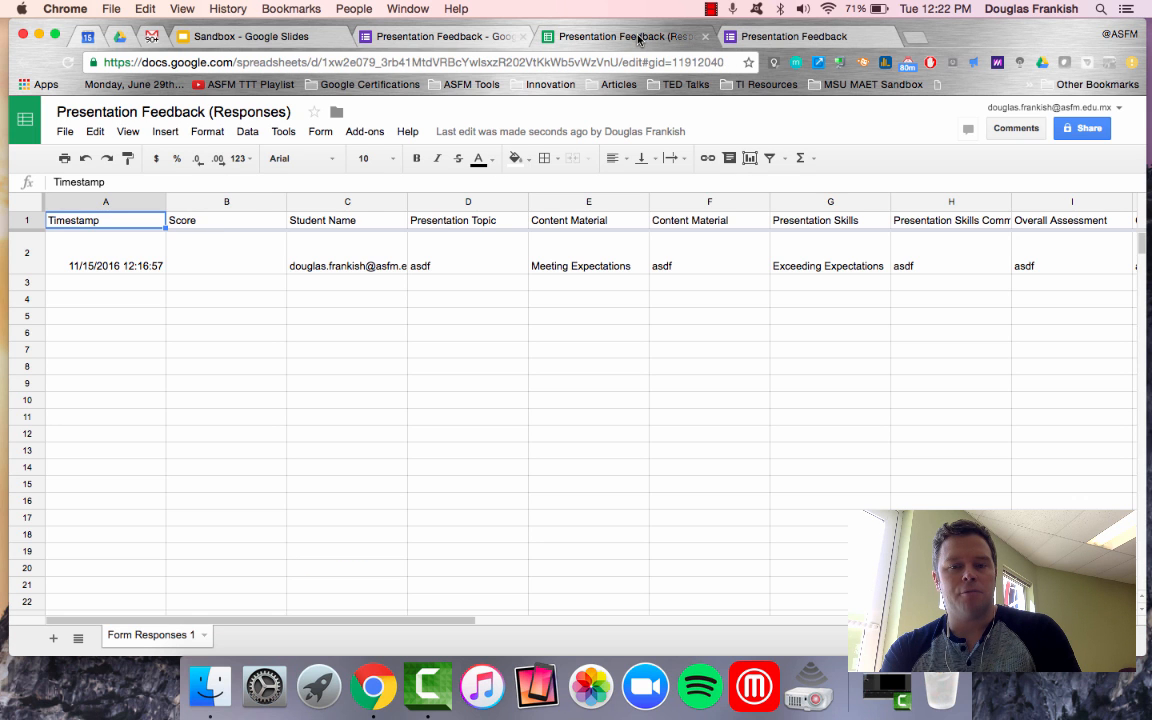
{"action": "scroll", "coordinate": [574, 328], "scroll_direction": "right", "scroll_amount": 5}
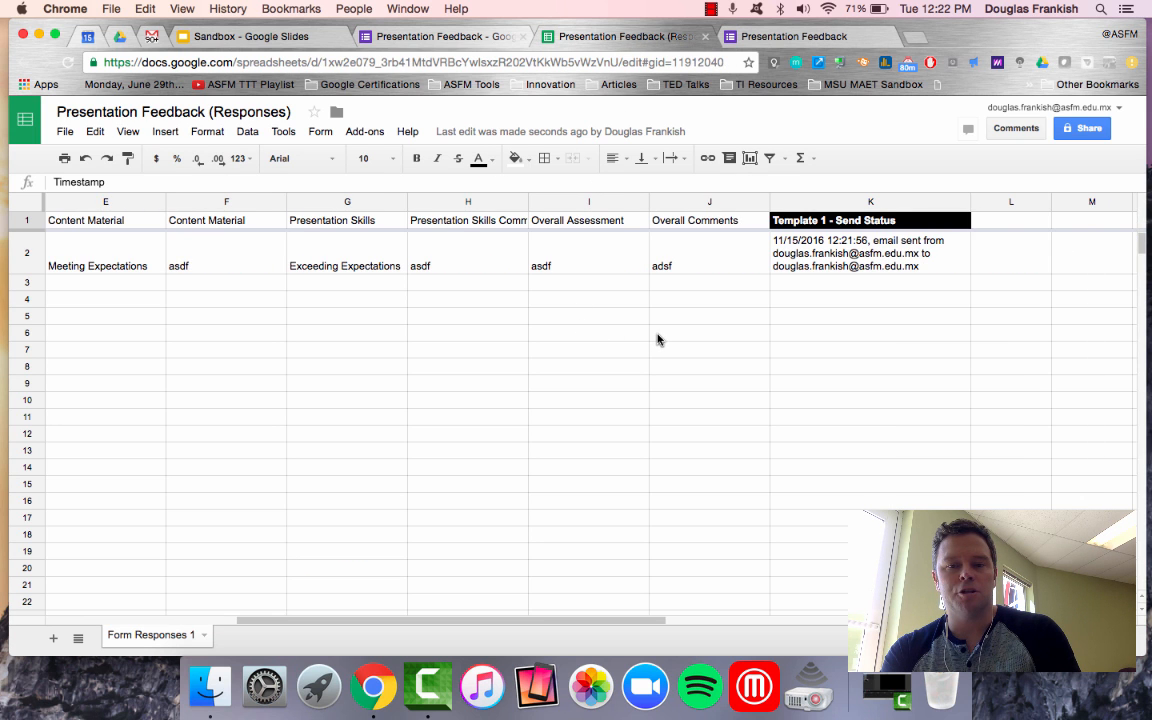